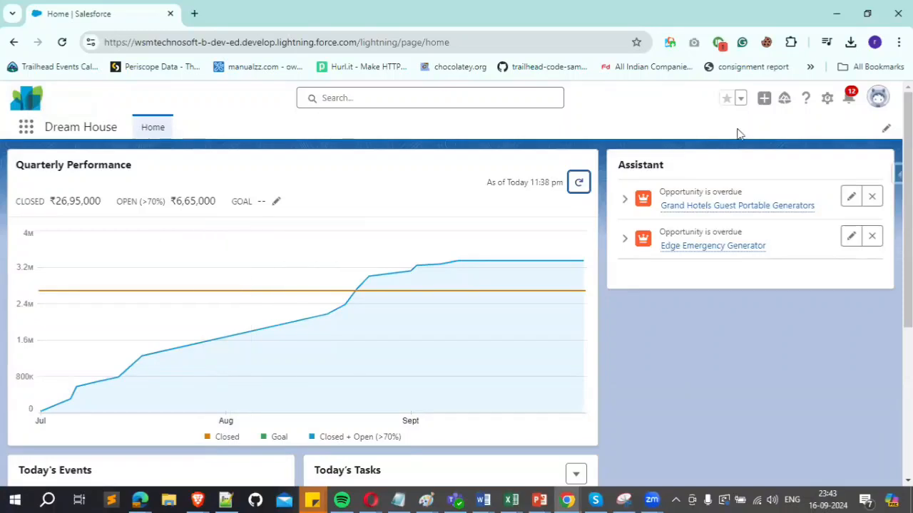
Step: Open the Object Manager in Salesforce Setup
{"action": "left_click", "coordinate": [825, 99]}
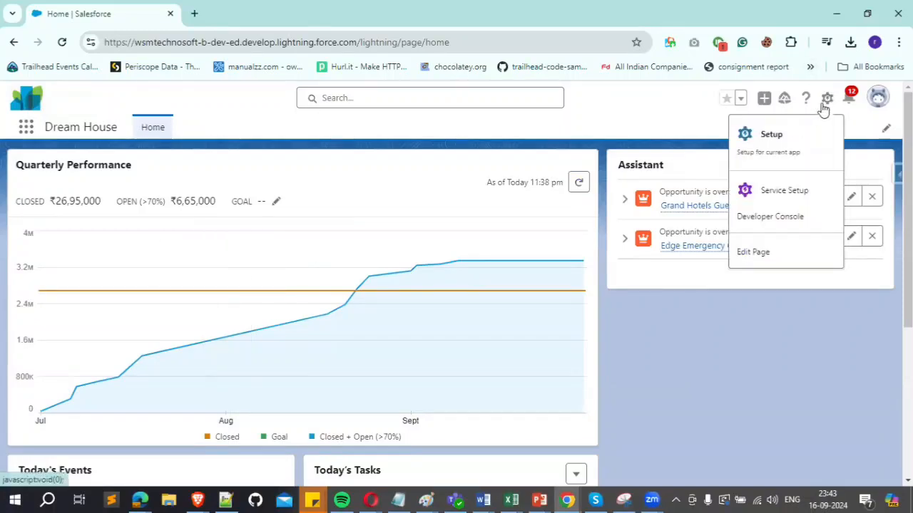
{"action": "left_click", "coordinate": [756, 143]}
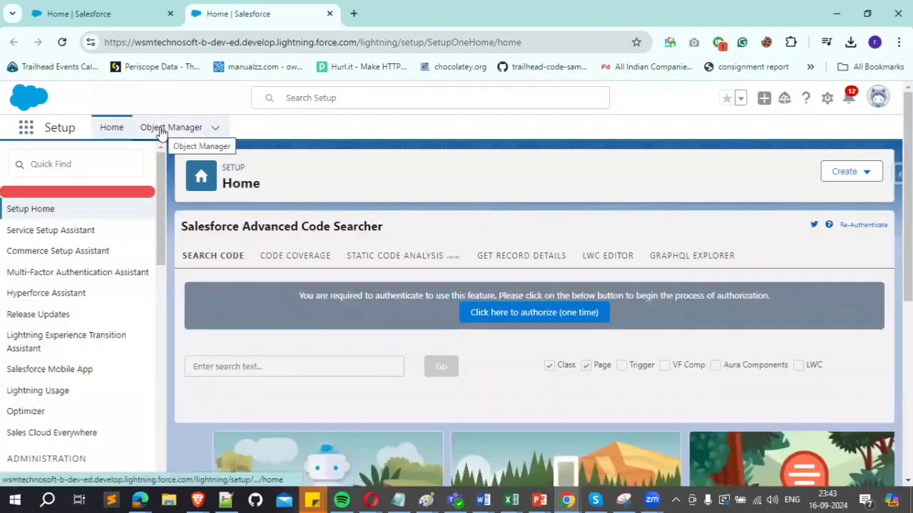
{"action": "left_click", "coordinate": [161, 128]}
Step: Look through the list of existing objects and start creating a new custom object
{"action": "scroll", "coordinate": [145, 280], "scroll_direction": "down", "scroll_amount": 1}
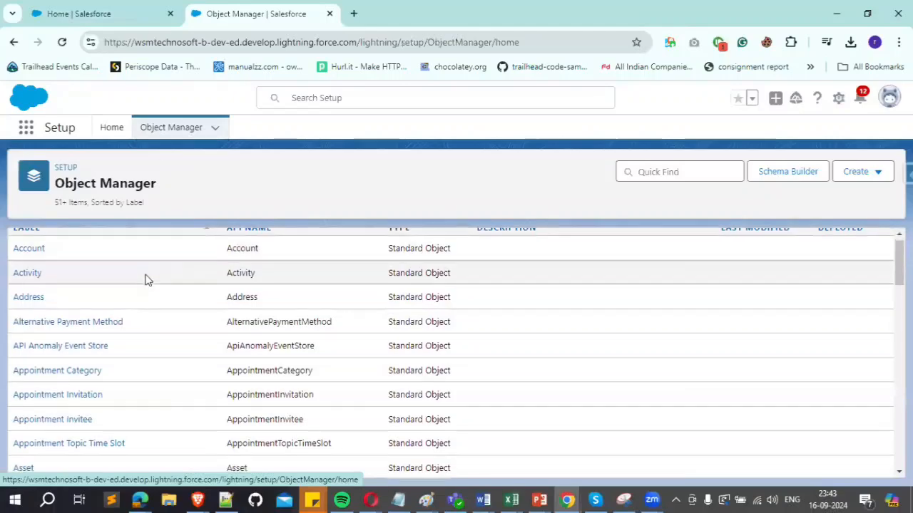
{"action": "scroll", "coordinate": [145, 279], "scroll_direction": "down", "scroll_amount": 20}
{"action": "scroll", "coordinate": [171, 309], "scroll_direction": "down", "scroll_amount": 20}
{"action": "scroll", "coordinate": [213, 329], "scroll_direction": "down", "scroll_amount": 15}
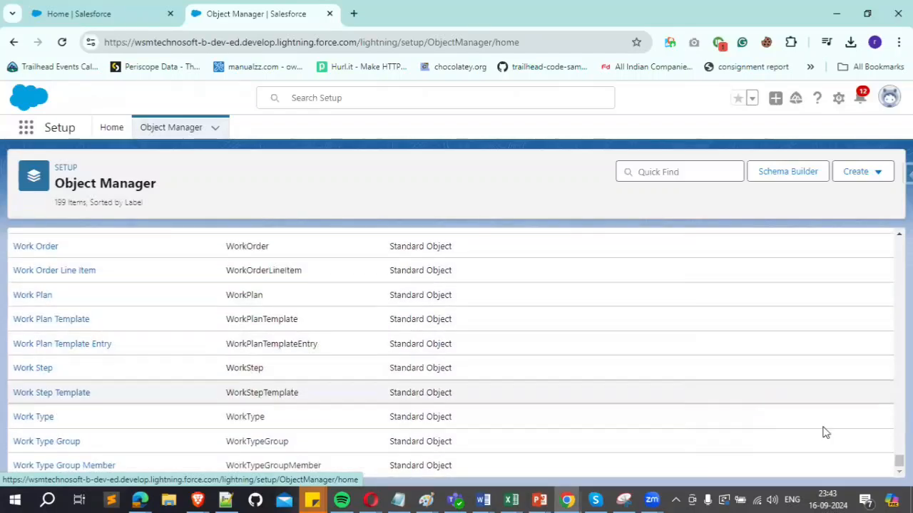
{"action": "left_click_drag", "start_coordinate": [900, 461], "coordinate": [899, 244]}
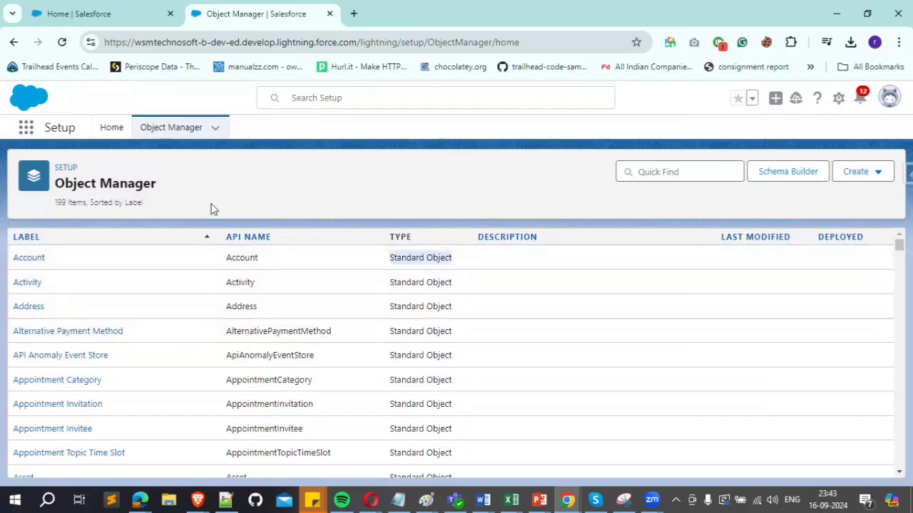
{"action": "left_click", "coordinate": [856, 179]}
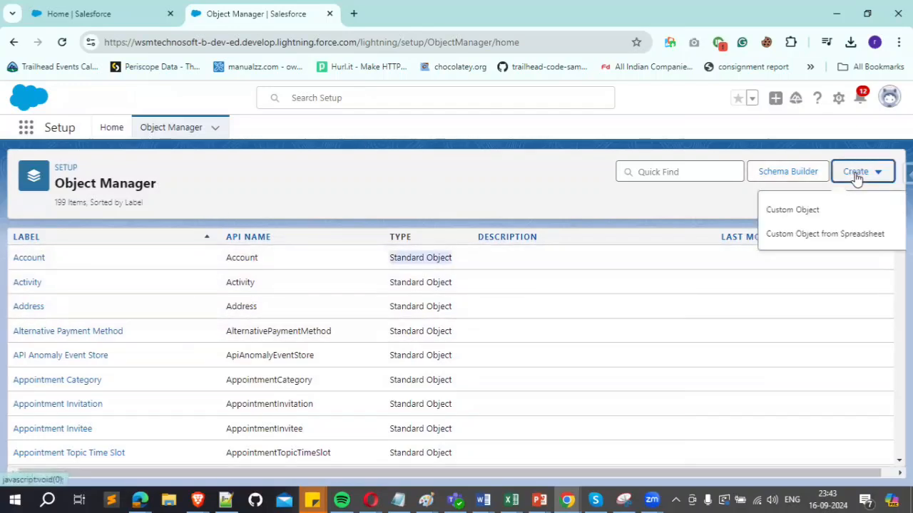
{"action": "left_click", "coordinate": [797, 213]}
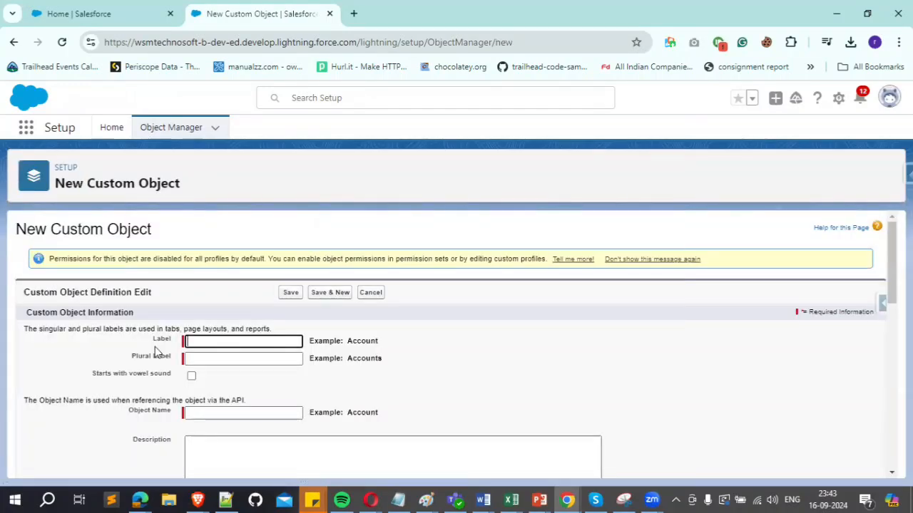
Step: Set the custom object's label to Property and its plural label to Properties
{"action": "left_click", "coordinate": [210, 342]}
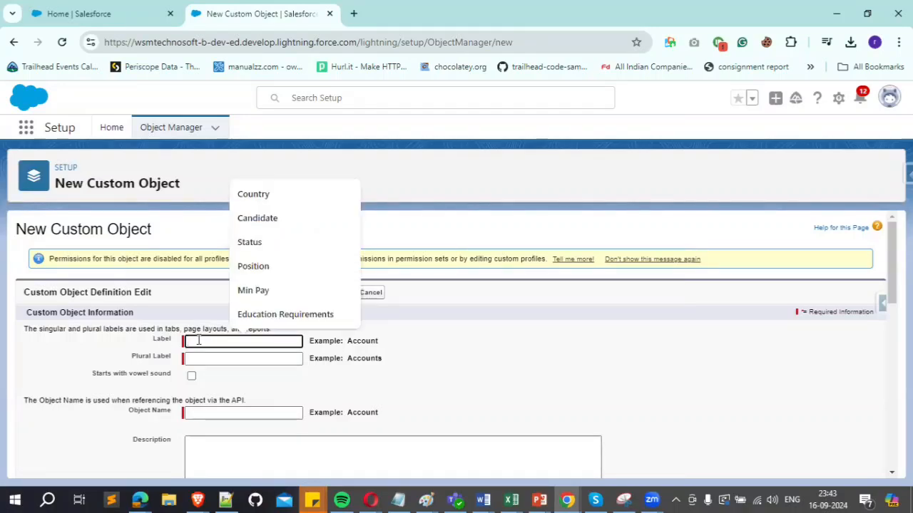
{"action": "type", "text": "P"}
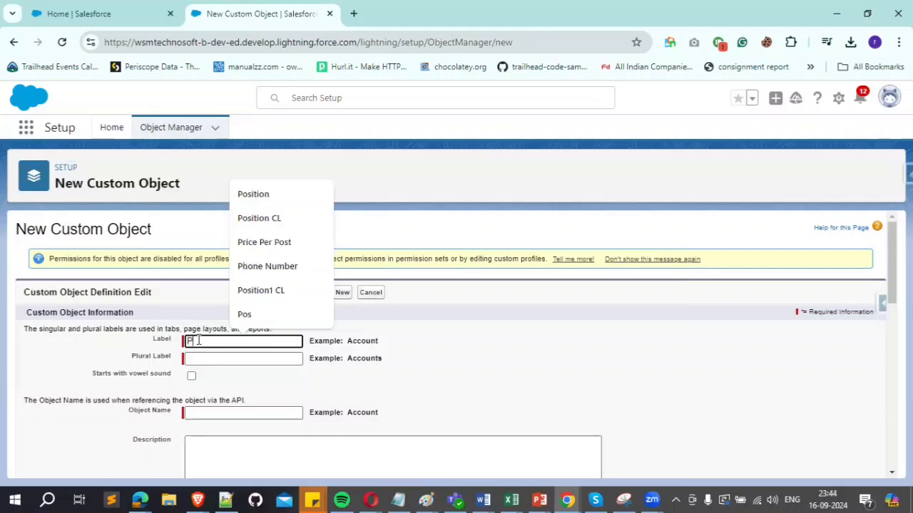
{"action": "type", "text": "roperty"}
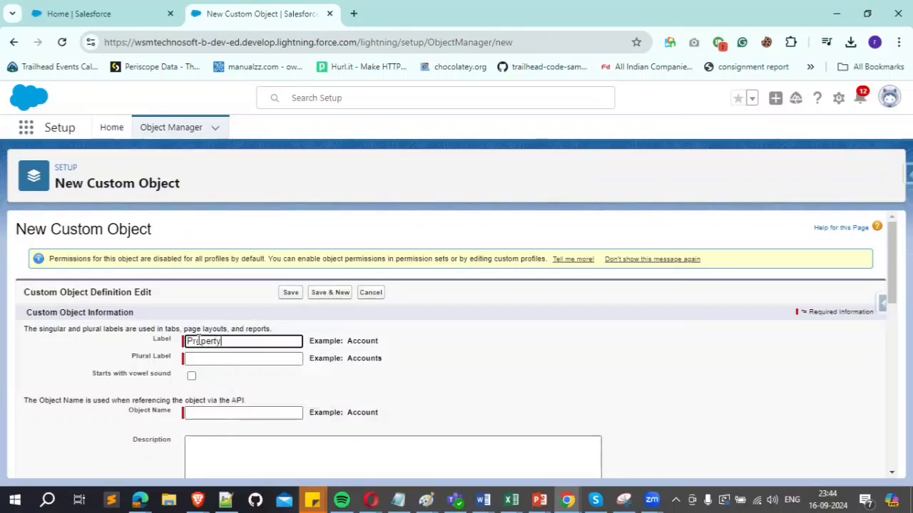
{"action": "key", "text": "Tab"}
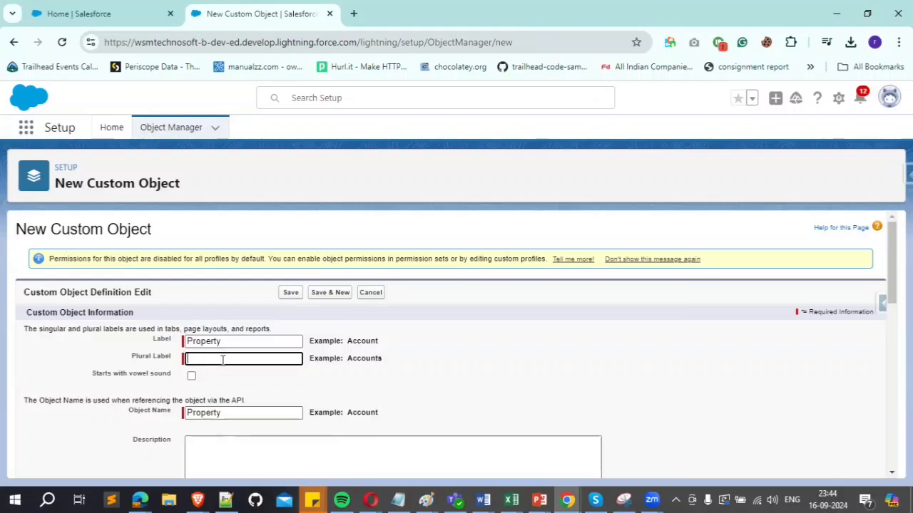
{"action": "type", "text": "Pr"}
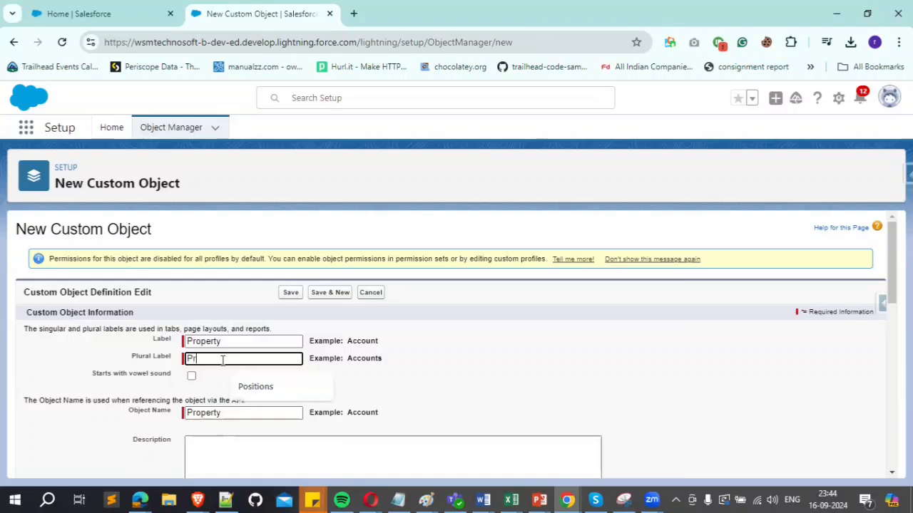
{"action": "type", "text": "opert"}
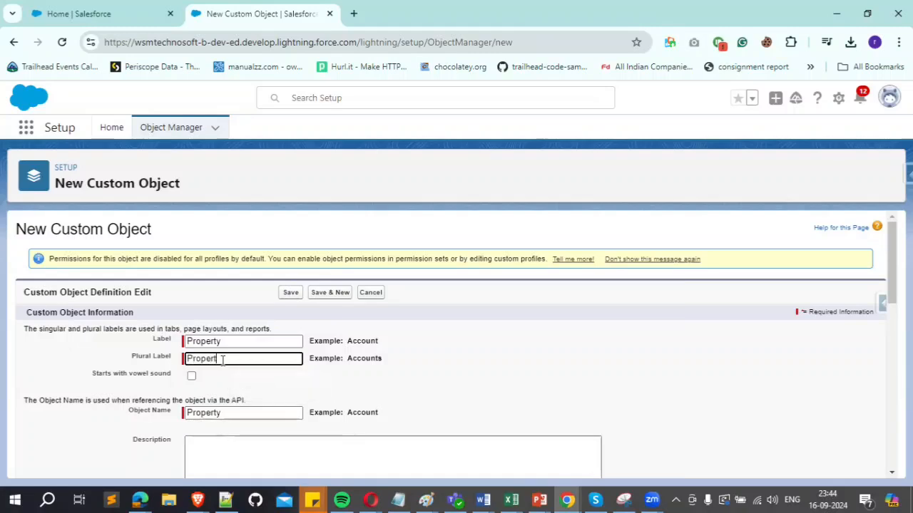
{"action": "type", "text": "ies"}
Step: Review the plural label, object name, description and context-sensitive help setting in the custom object definition
{"action": "left_click_drag", "start_coordinate": [228, 359], "coordinate": [182, 359]}
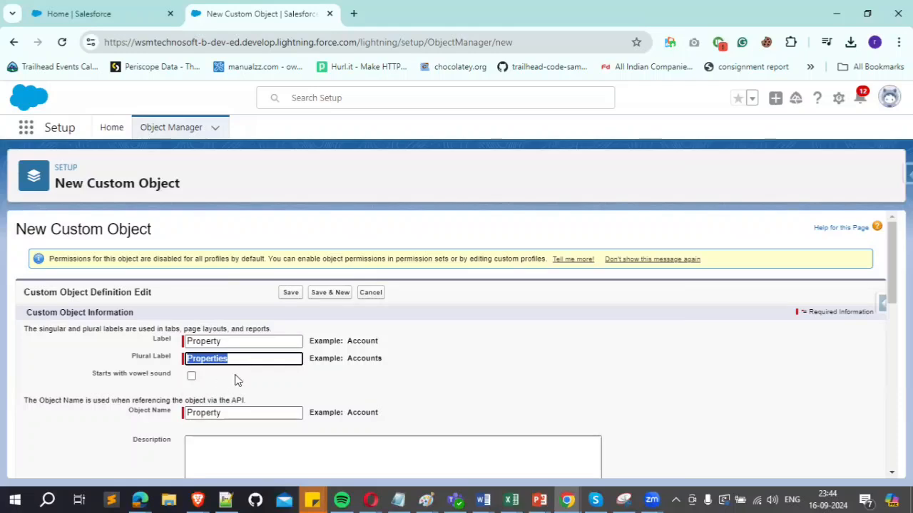
{"action": "scroll", "coordinate": [236, 379], "scroll_direction": "down", "scroll_amount": 1}
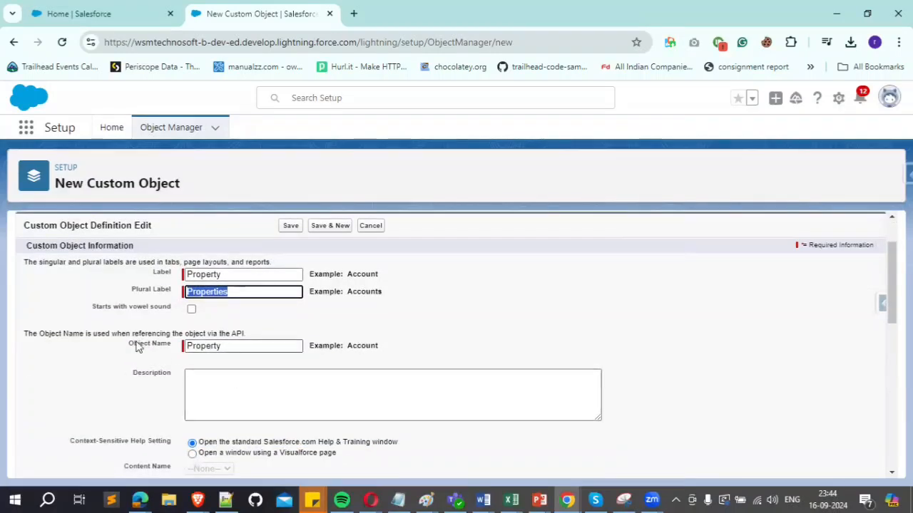
{"action": "left_click_drag", "start_coordinate": [222, 347], "coordinate": [184, 349]}
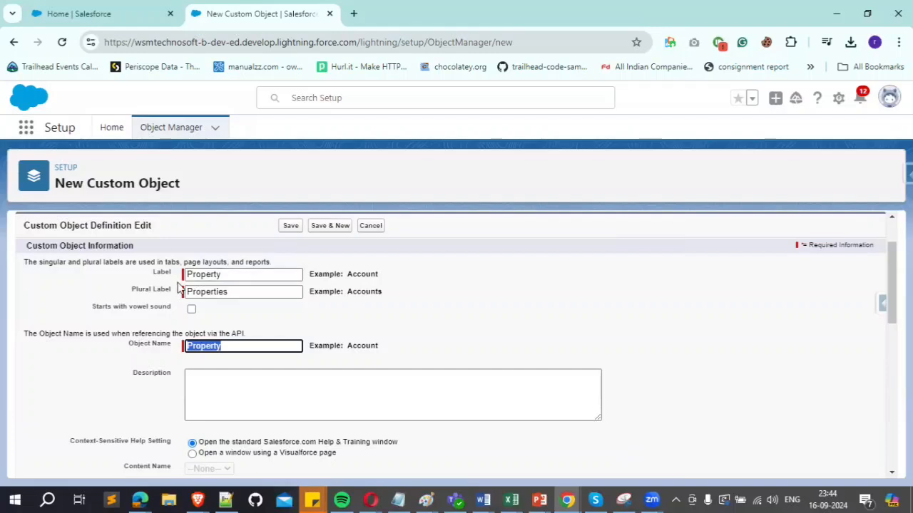
{"action": "left_click_drag", "start_coordinate": [190, 277], "coordinate": [236, 276]}
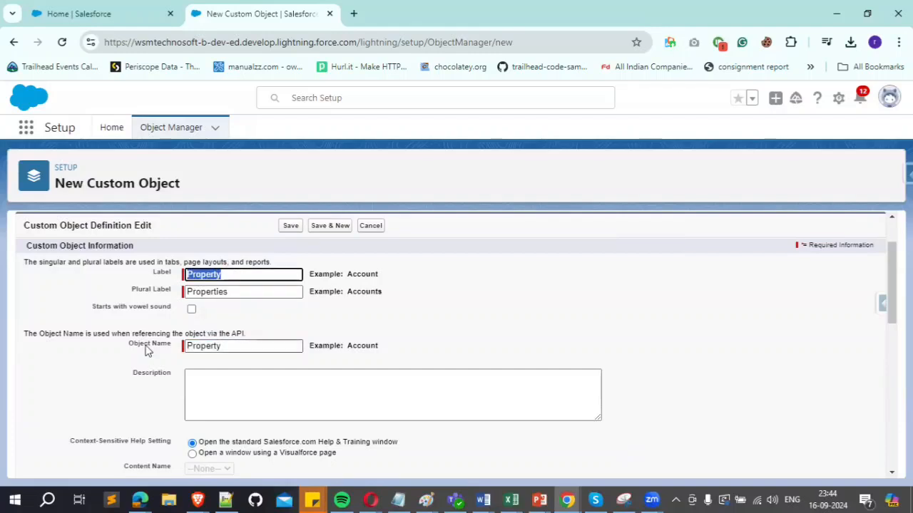
{"action": "double_click", "coordinate": [211, 345]}
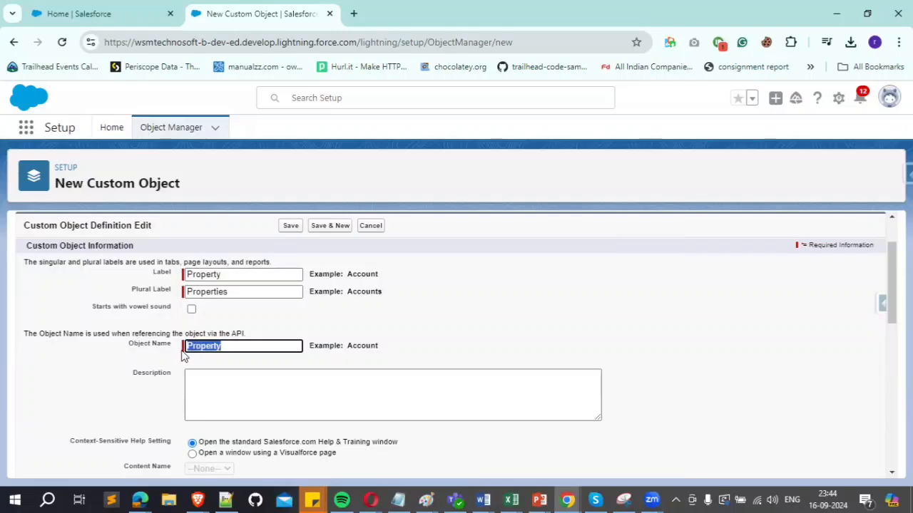
{"action": "left_click", "coordinate": [209, 386]}
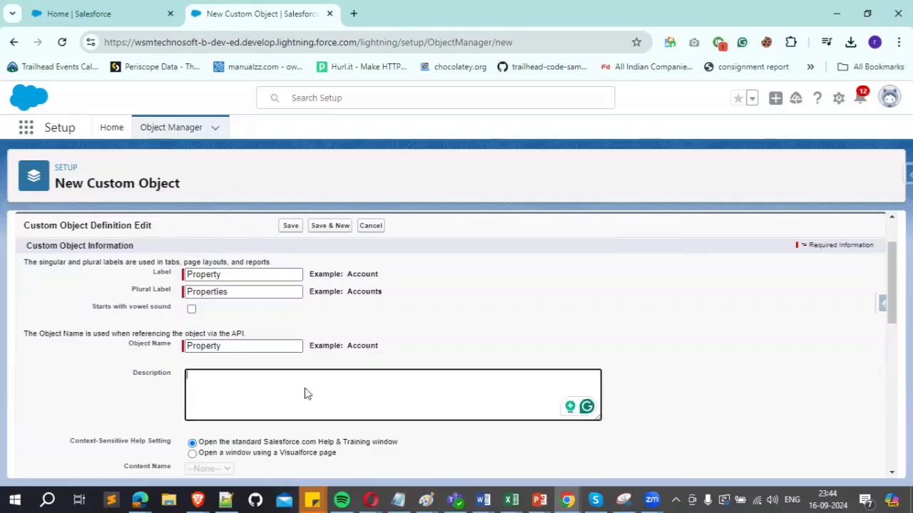
{"action": "scroll", "coordinate": [255, 393], "scroll_direction": "down", "scroll_amount": 2}
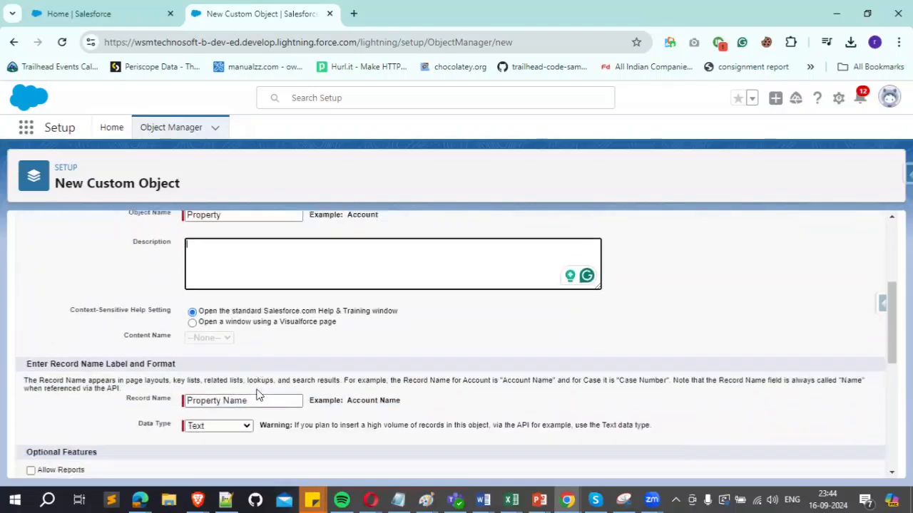
{"action": "left_click_drag", "start_coordinate": [83, 308], "coordinate": [169, 314]}
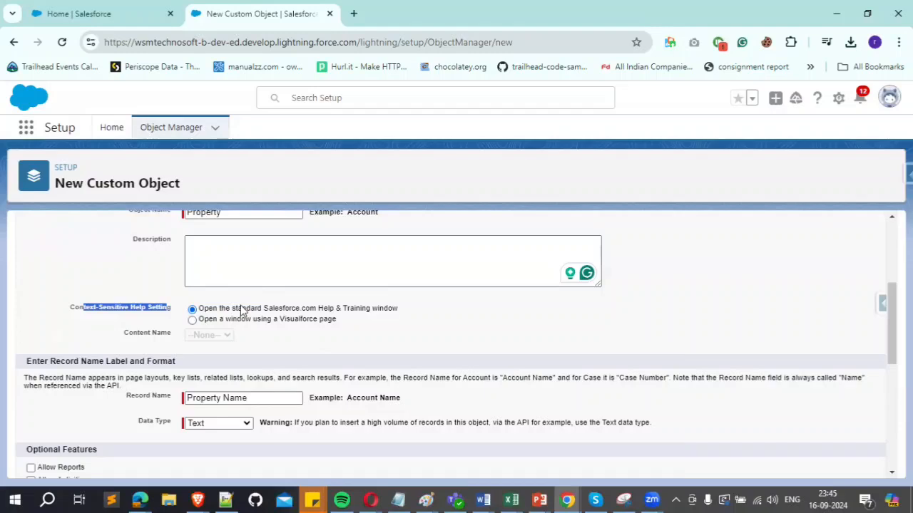
{"action": "left_click", "coordinate": [261, 315]}
{"action": "left_click_drag", "start_coordinate": [255, 309], "coordinate": [387, 309]}
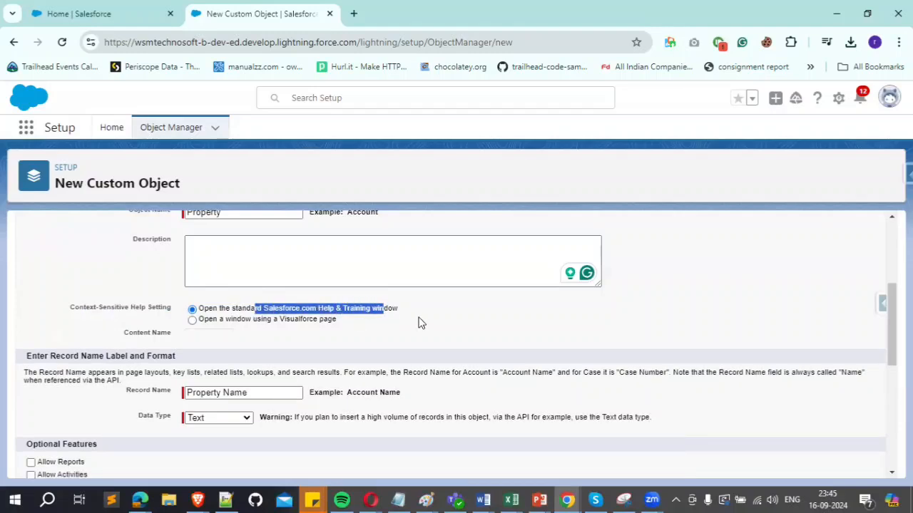
Step: Review the record name label and format guidance, and choose Text as the data type for the Property Name record name
{"action": "left_click_drag", "start_coordinate": [39, 356], "coordinate": [193, 359]}
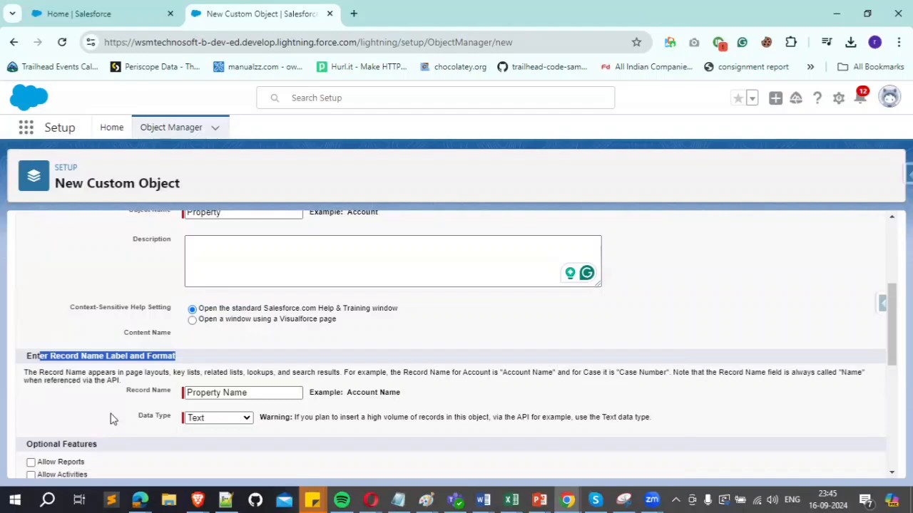
{"action": "left_click", "coordinate": [161, 396]}
{"action": "left_click_drag", "start_coordinate": [159, 392], "coordinate": [187, 393]}
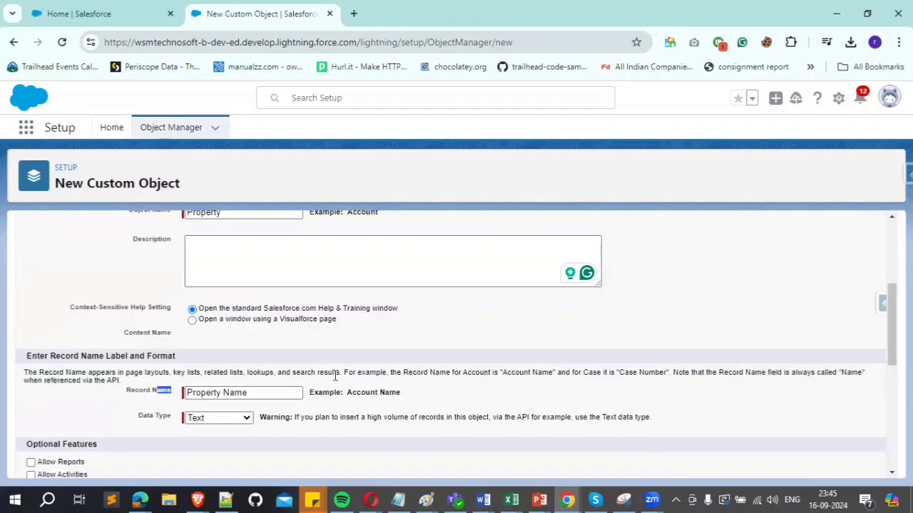
{"action": "left_click_drag", "start_coordinate": [65, 373], "coordinate": [870, 379]}
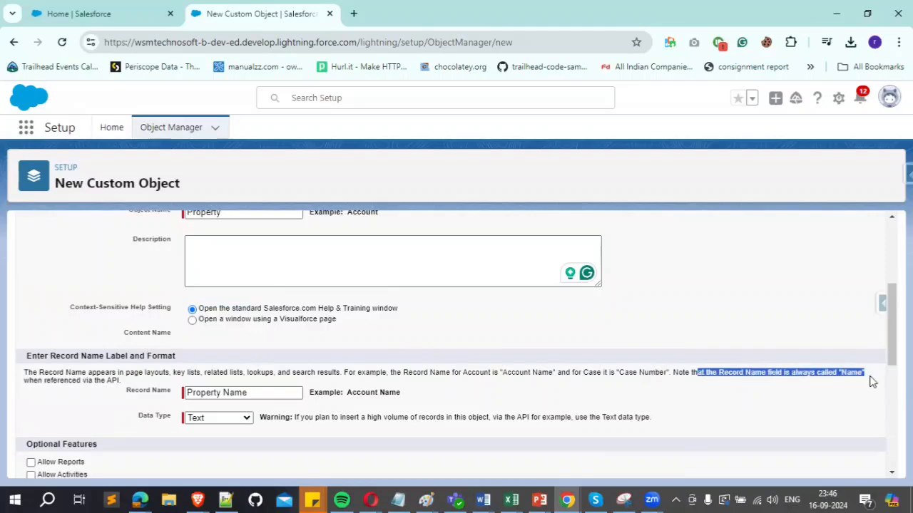
{"action": "left_click_drag", "start_coordinate": [64, 381], "coordinate": [129, 385]}
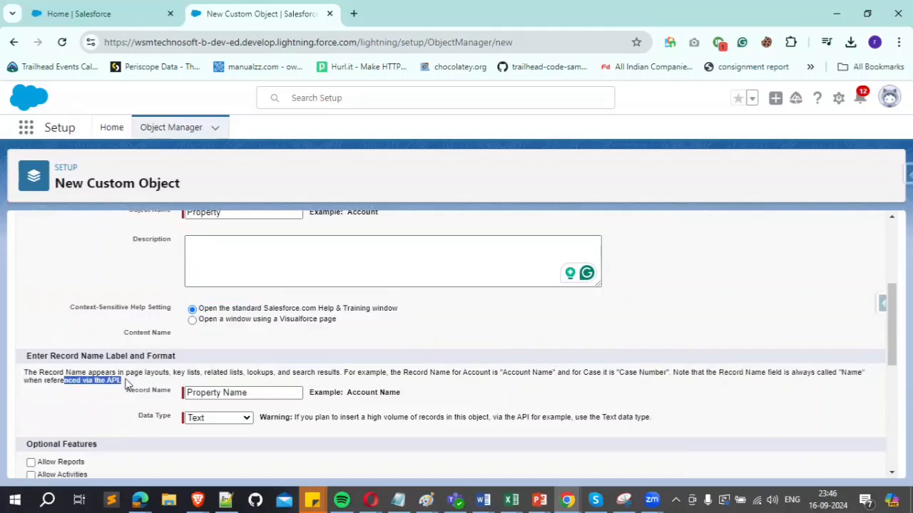
{"action": "left_click", "coordinate": [191, 394]}
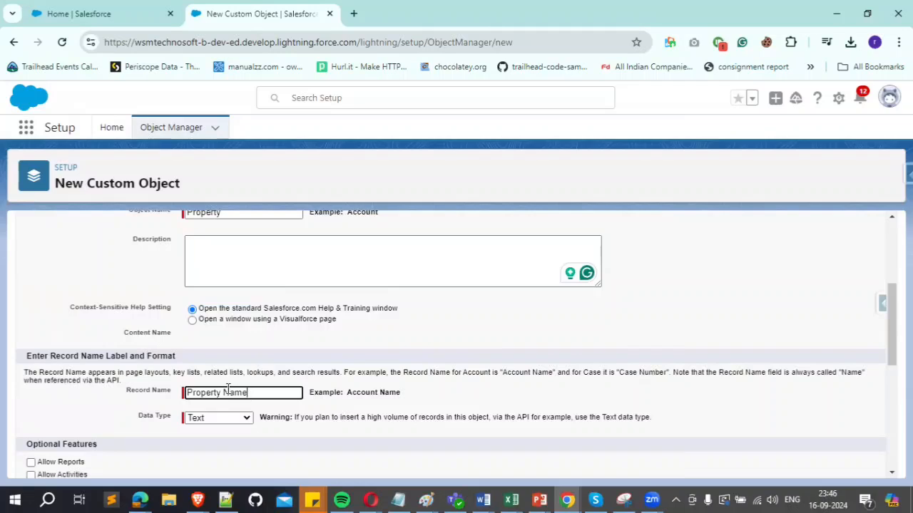
{"action": "double_click", "coordinate": [230, 392]}
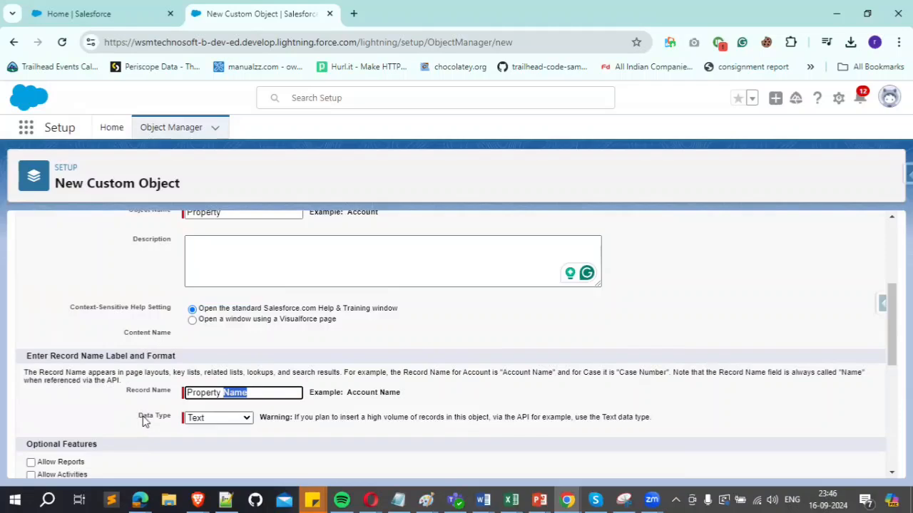
{"action": "left_click", "coordinate": [220, 420]}
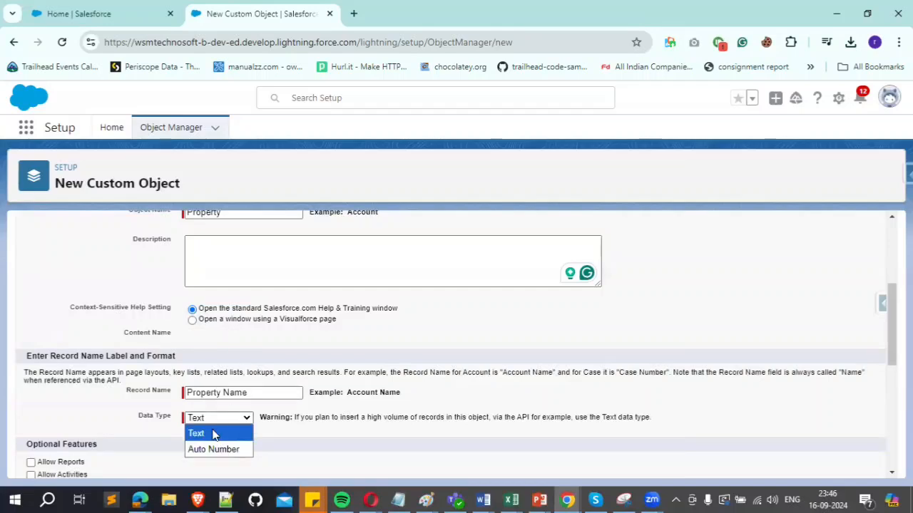
{"action": "left_click", "coordinate": [214, 433]}
Step: Enable Allow Reports, Allow Activities, Track Field History and Allow in Chatter Groups, and review the object classification settings
{"action": "scroll", "coordinate": [307, 433], "scroll_direction": "down", "scroll_amount": 1}
{"action": "scroll", "coordinate": [307, 433], "scroll_direction": "down", "scroll_amount": 3}
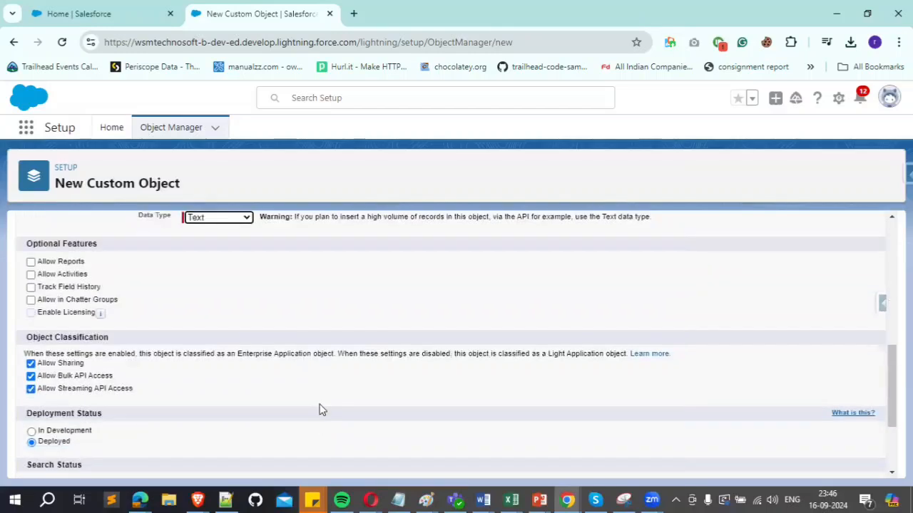
{"action": "left_click", "coordinate": [31, 262]}
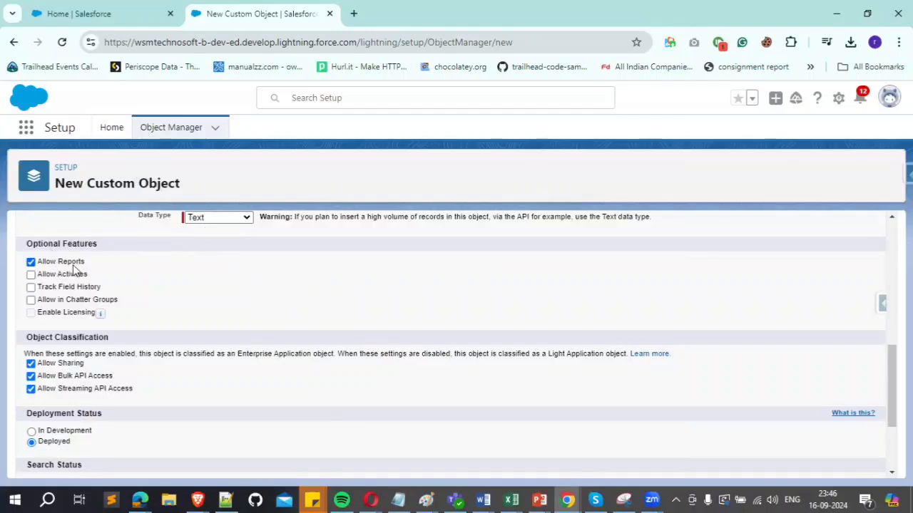
{"action": "left_click", "coordinate": [31, 275]}
{"action": "left_click", "coordinate": [31, 287]}
{"action": "left_click", "coordinate": [31, 300]}
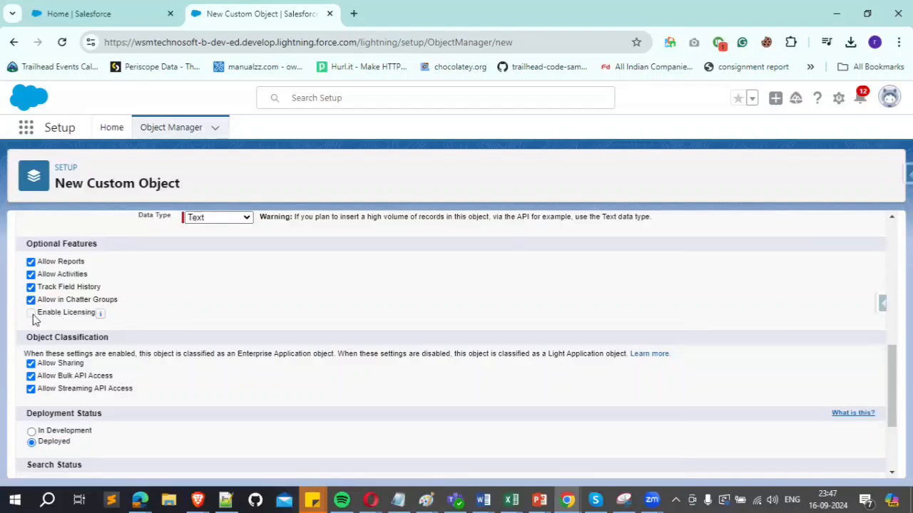
{"action": "mouse_move", "coordinate": [97, 316]}
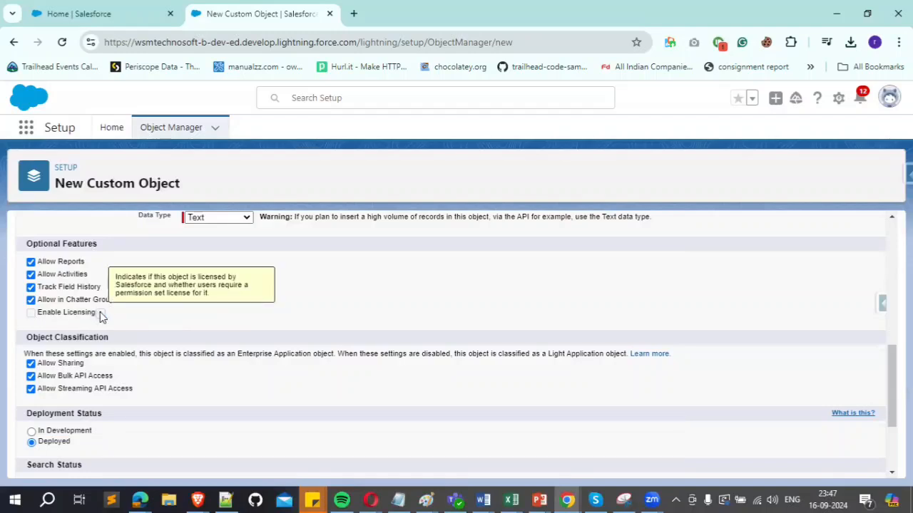
{"action": "left_click_drag", "start_coordinate": [46, 338], "coordinate": [132, 342]}
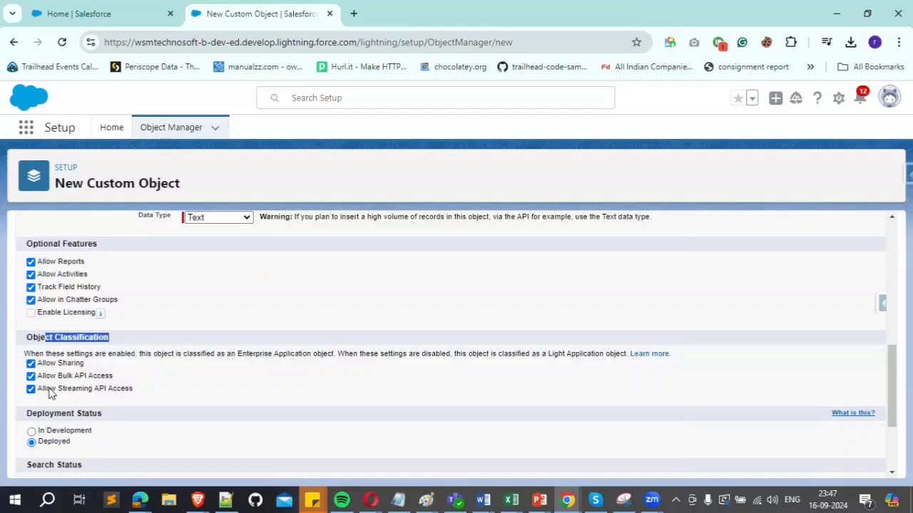
{"action": "scroll", "coordinate": [160, 379], "scroll_direction": "down", "scroll_amount": 2}
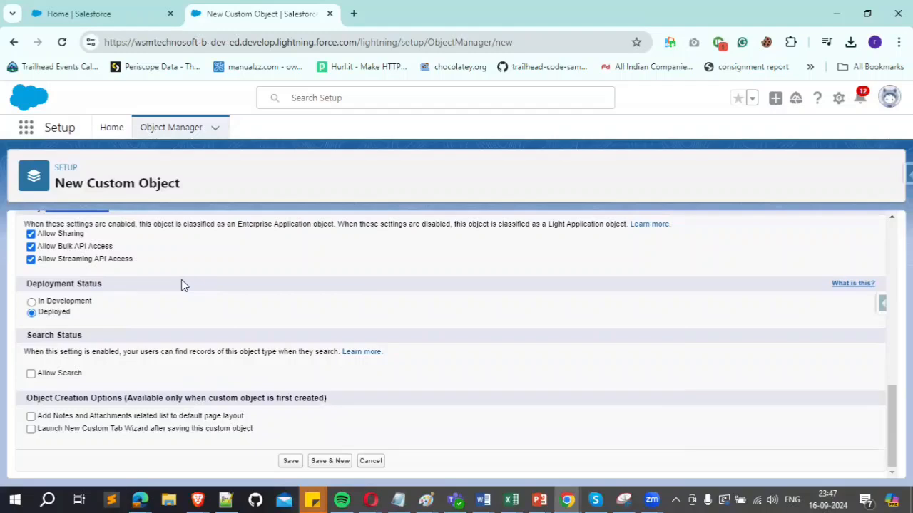
Step: Set the custom object's deployment status to Deployed and enable Allow Search
{"action": "left_click", "coordinate": [32, 303]}
{"action": "left_click", "coordinate": [32, 313]}
{"action": "left_click_drag", "start_coordinate": [36, 336], "coordinate": [98, 337]}
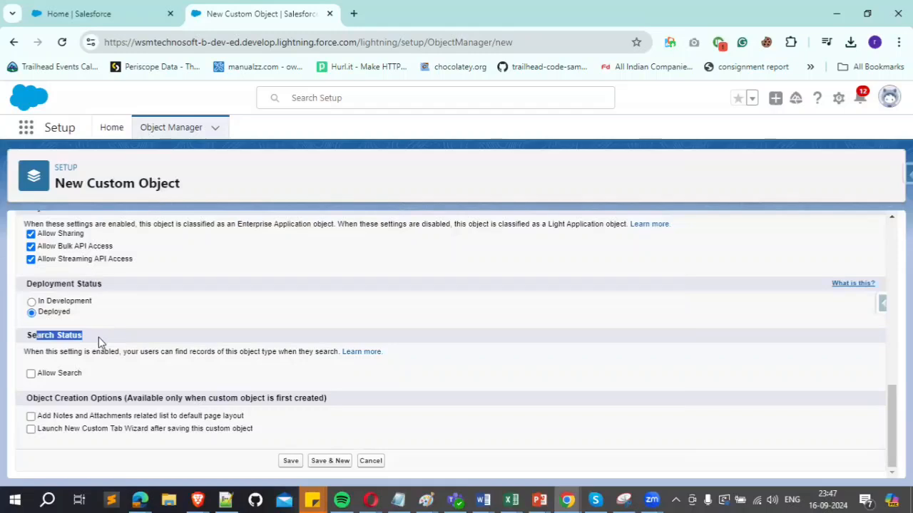
{"action": "left_click", "coordinate": [31, 375]}
Step: Enable adding the Notes and Attachments related list and launching the New Custom Tab Wizard, and save the Property object
{"action": "left_click_drag", "start_coordinate": [50, 398], "coordinate": [323, 398]}
{"action": "left_click", "coordinate": [139, 395]}
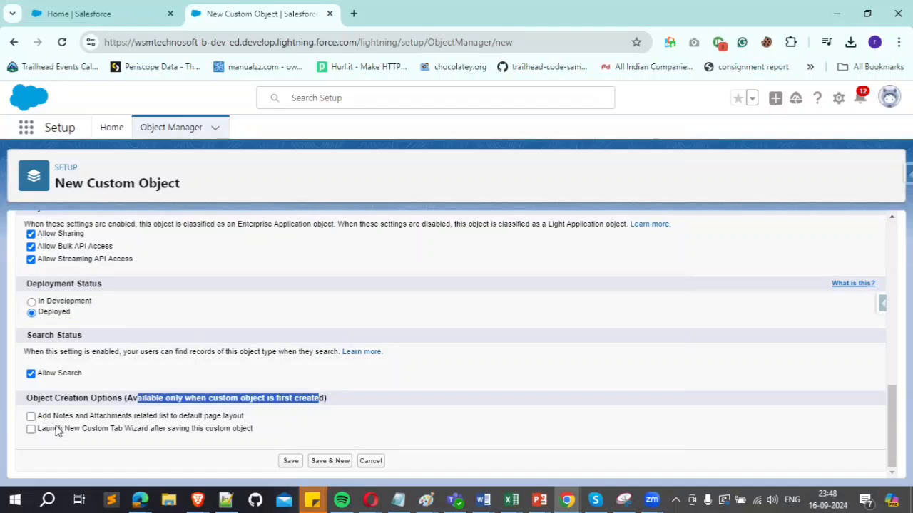
{"action": "left_click", "coordinate": [31, 415]}
{"action": "left_click", "coordinate": [31, 430]}
{"action": "left_click", "coordinate": [286, 463]}
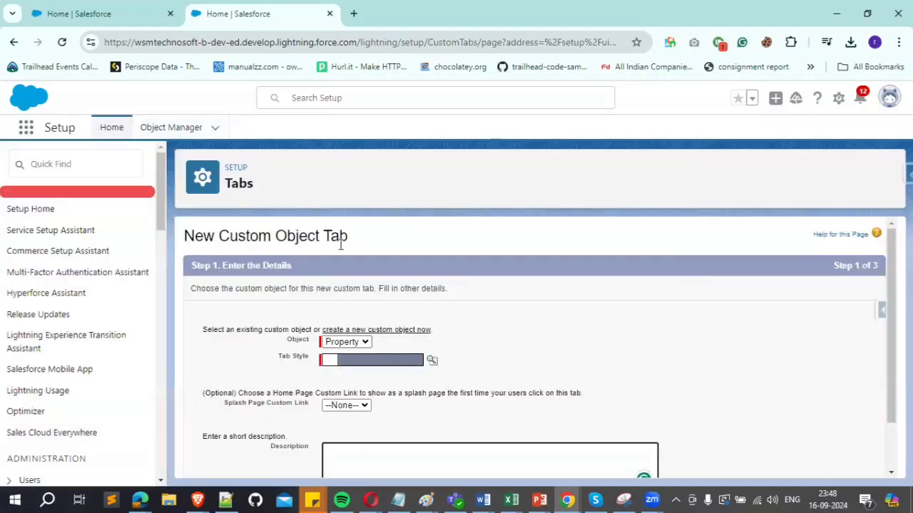
Step: Choose Real Estate Sign as the tab style for the new Property custom object tab
{"action": "left_click_drag", "start_coordinate": [236, 244], "coordinate": [369, 243]}
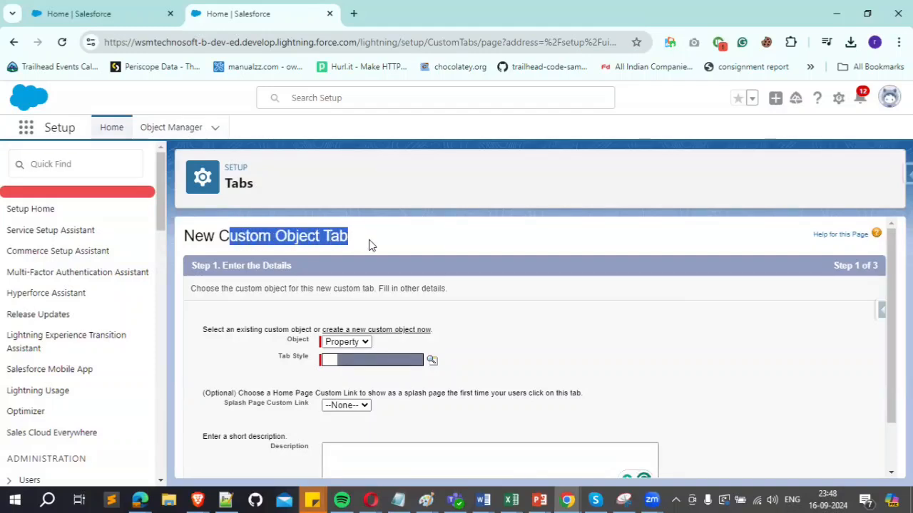
{"action": "scroll", "coordinate": [370, 243], "scroll_direction": "down", "scroll_amount": 1}
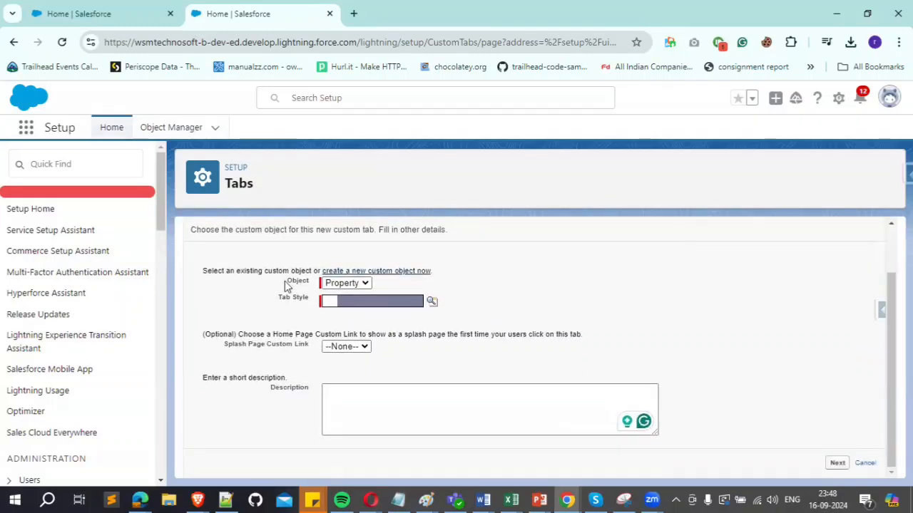
{"action": "left_click", "coordinate": [432, 304]}
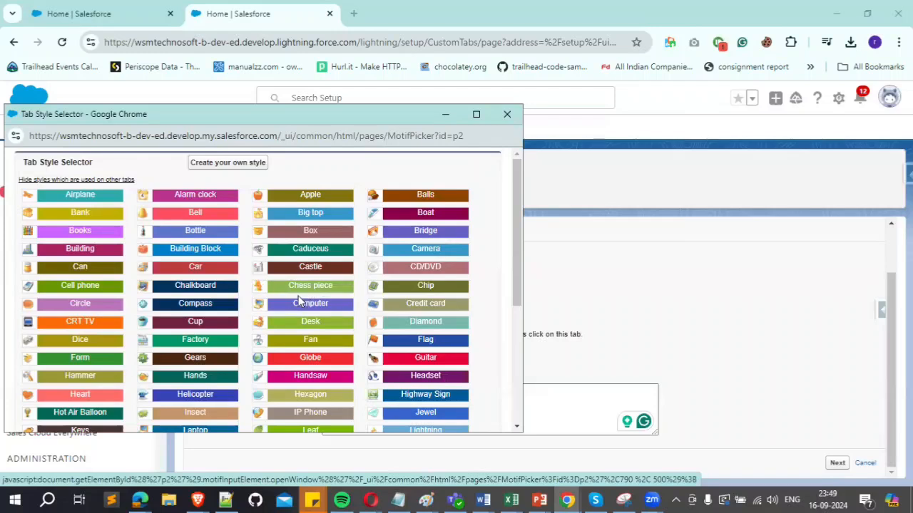
{"action": "scroll", "coordinate": [289, 303], "scroll_direction": "down", "scroll_amount": 3}
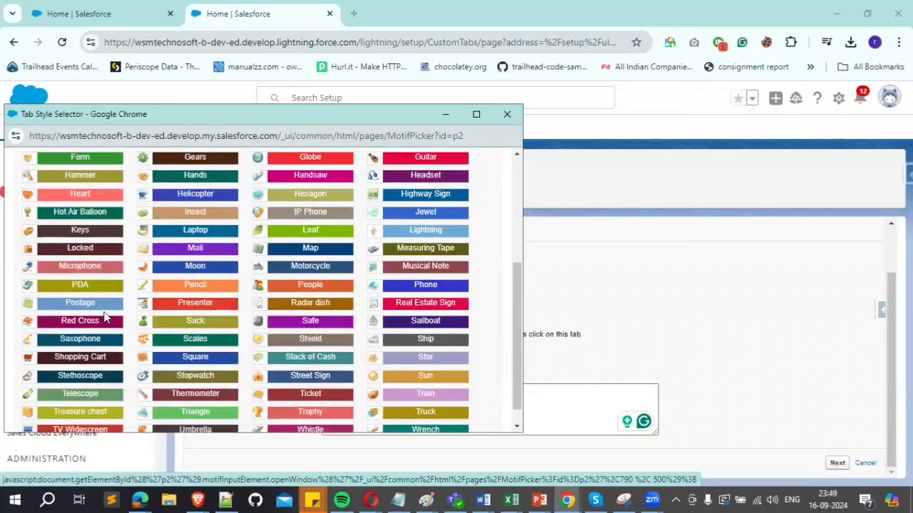
{"action": "left_click", "coordinate": [441, 305]}
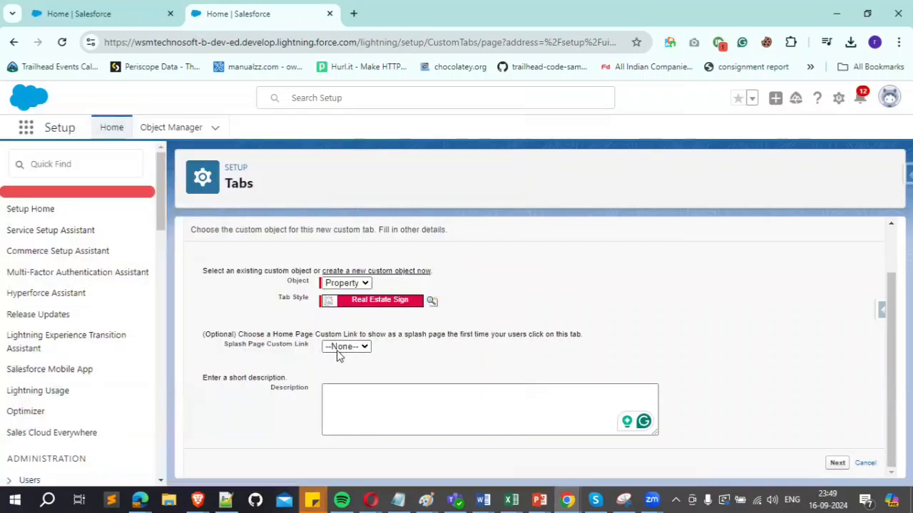
Step: Leave the splash page custom link at None and apply Default On tab visibility to all profiles
{"action": "left_click_drag", "start_coordinate": [248, 333], "coordinate": [404, 336]}
{"action": "left_click", "coordinate": [367, 347]}
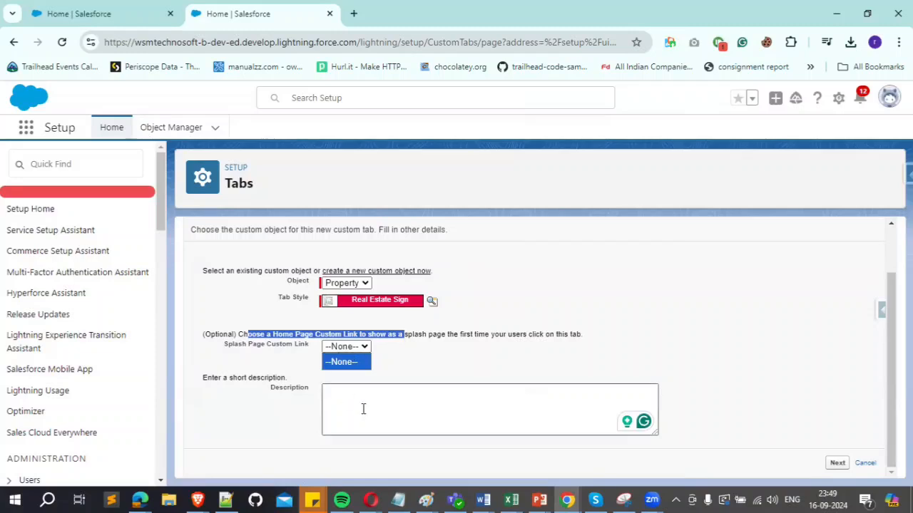
{"action": "left_click", "coordinate": [446, 382]}
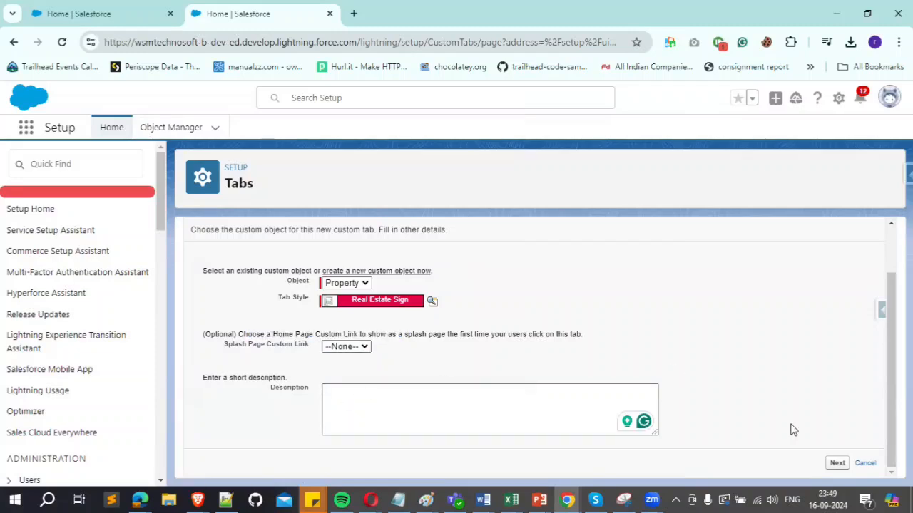
{"action": "left_click", "coordinate": [836, 464]}
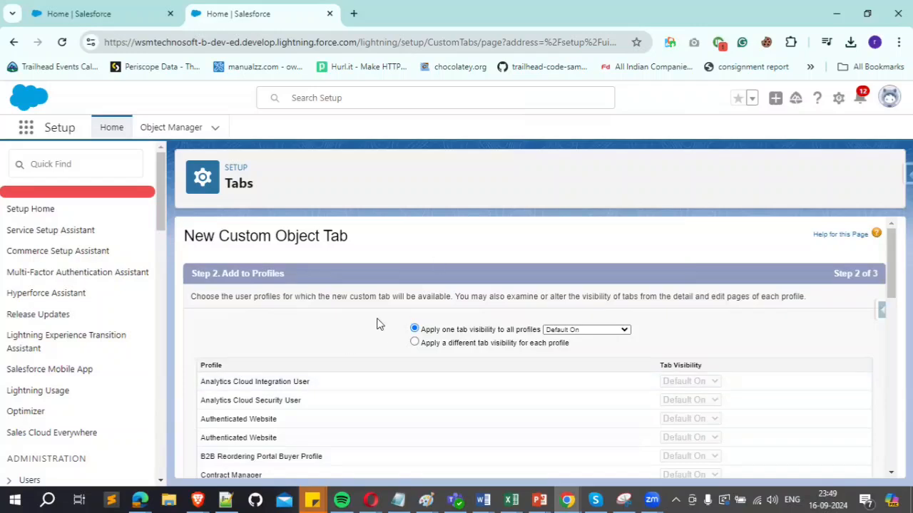
{"action": "scroll", "coordinate": [385, 378], "scroll_direction": "down", "scroll_amount": 1}
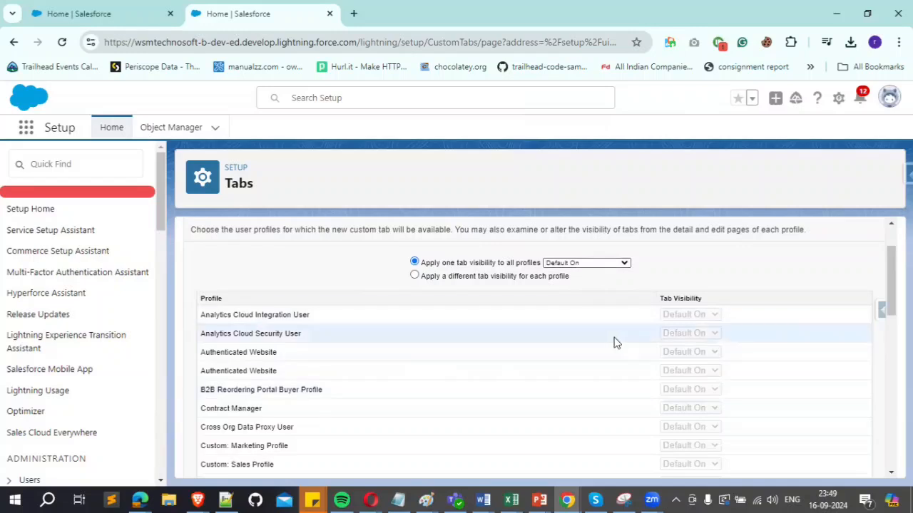
{"action": "scroll", "coordinate": [788, 379], "scroll_direction": "down", "scroll_amount": 10}
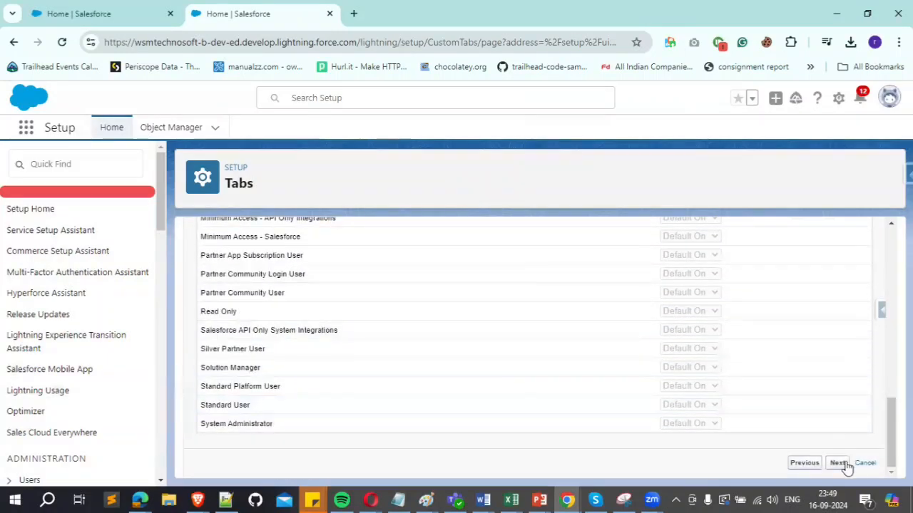
{"action": "left_click", "coordinate": [838, 463]}
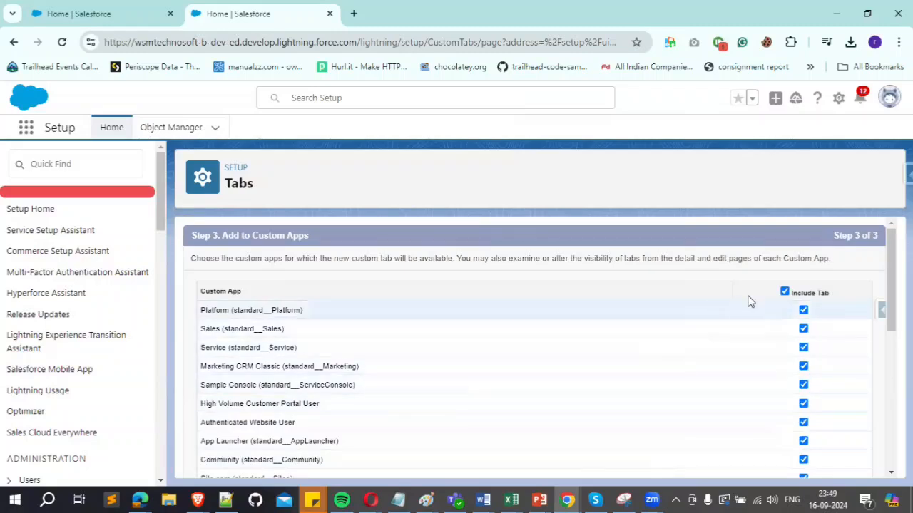
Step: Exclude the tab from all custom apps, include it only in Dream House, and save the tab
{"action": "left_click", "coordinate": [785, 292]}
{"action": "scroll", "coordinate": [609, 366], "scroll_direction": "down", "scroll_amount": 1}
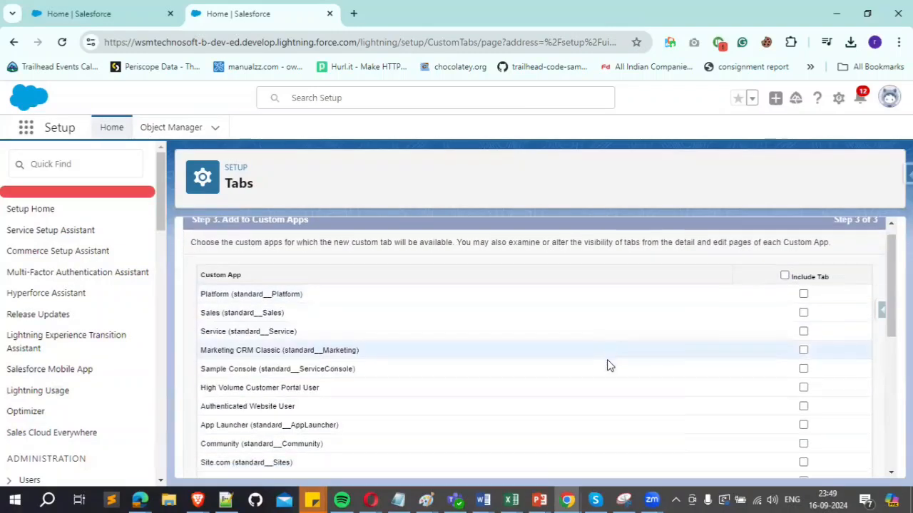
{"action": "scroll", "coordinate": [610, 365], "scroll_direction": "down", "scroll_amount": 5}
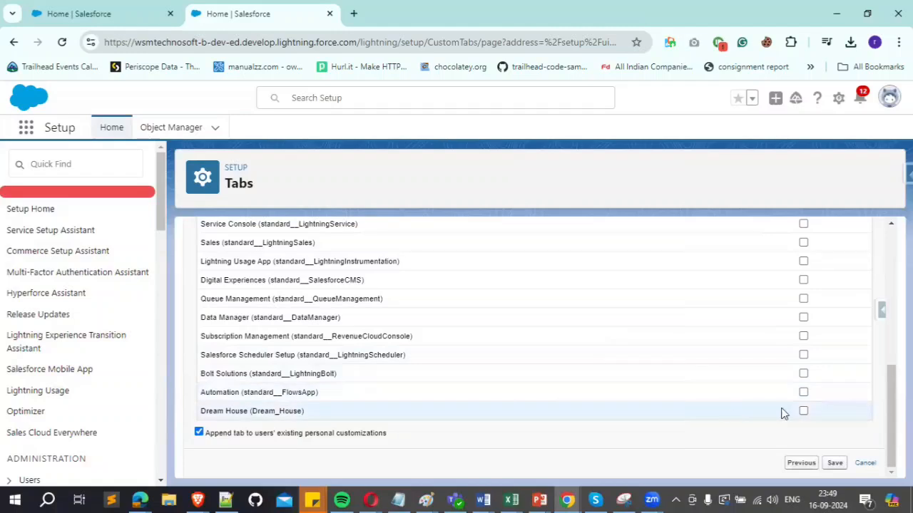
{"action": "left_click", "coordinate": [803, 411]}
{"action": "left_click", "coordinate": [833, 463]}
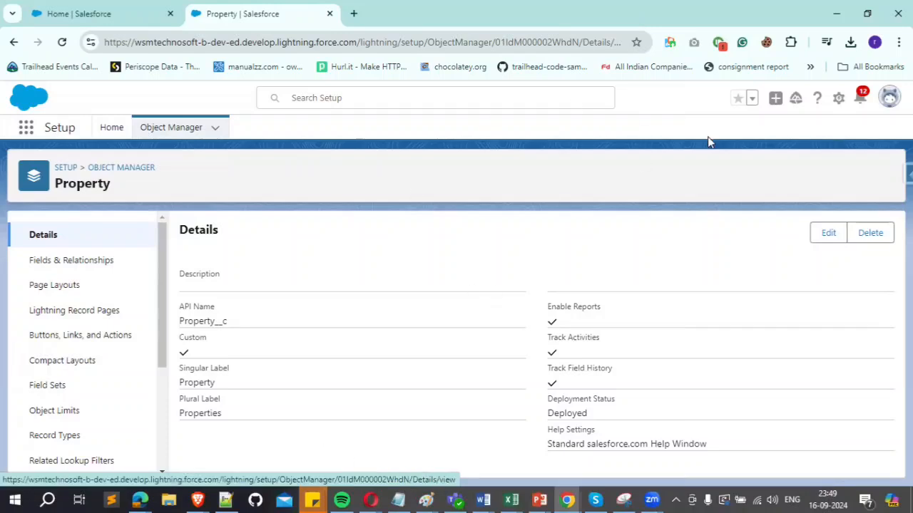
Step: Open Object Manager in a new Setup window, search for "property", and check the custom object's type and API name
{"action": "left_click", "coordinate": [838, 102]}
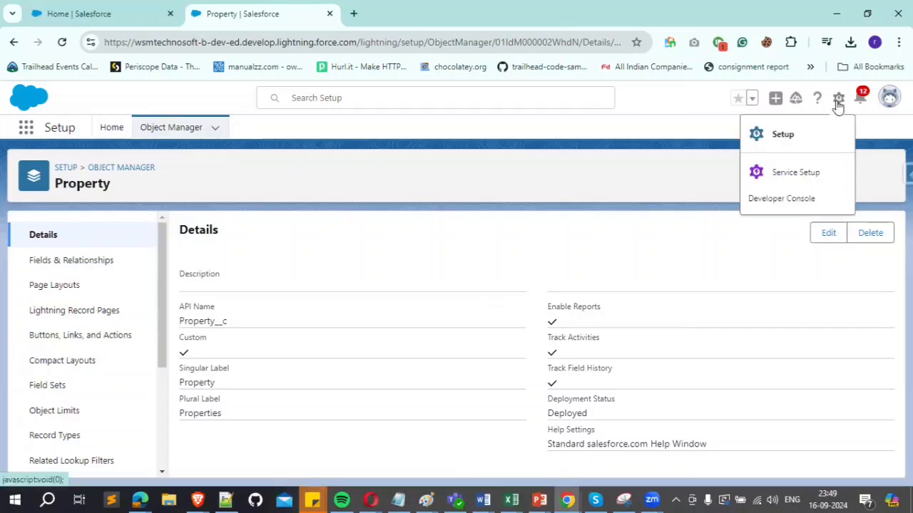
{"action": "left_click", "coordinate": [804, 143]}
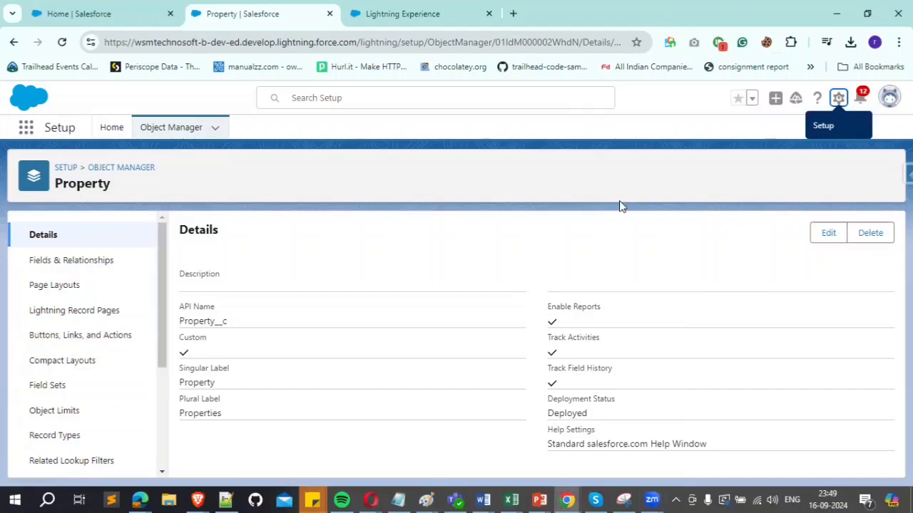
{"action": "left_click", "coordinate": [375, 15]}
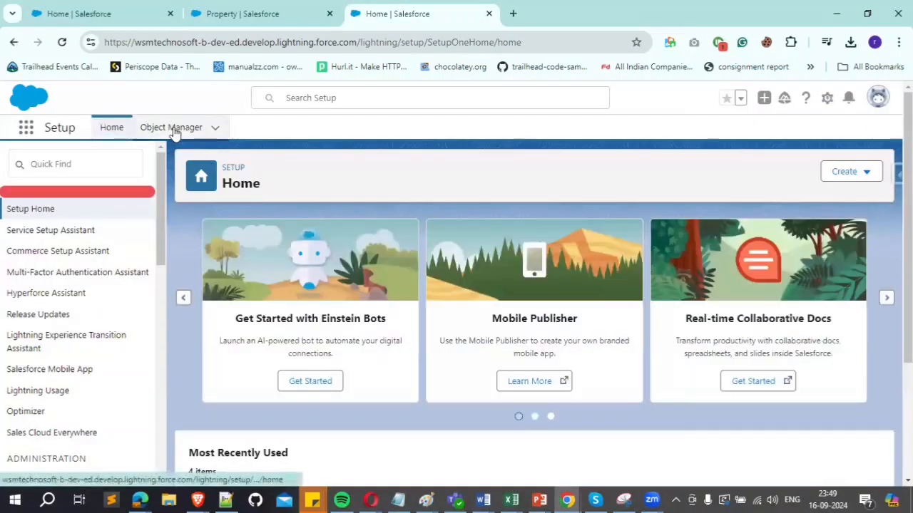
{"action": "left_click", "coordinate": [175, 128]}
{"action": "left_click", "coordinate": [673, 171]}
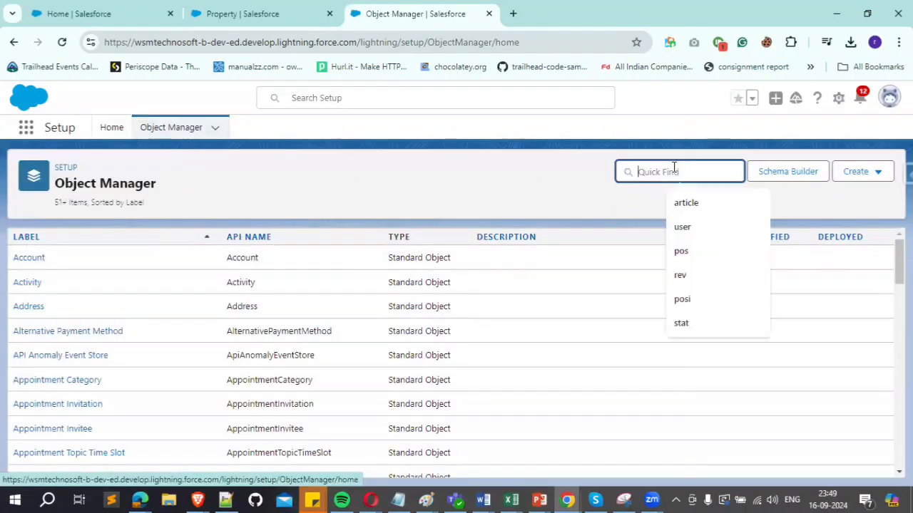
{"action": "type", "text": "property"}
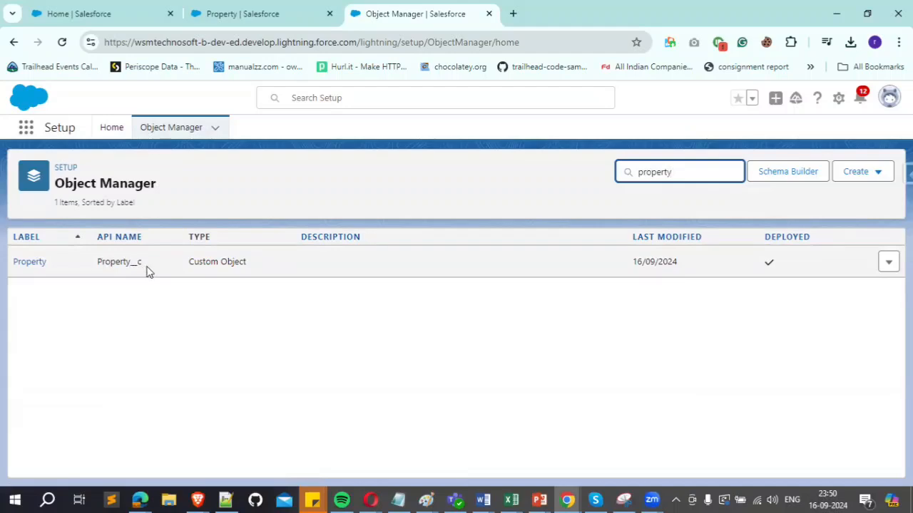
{"action": "left_click", "coordinate": [193, 262]}
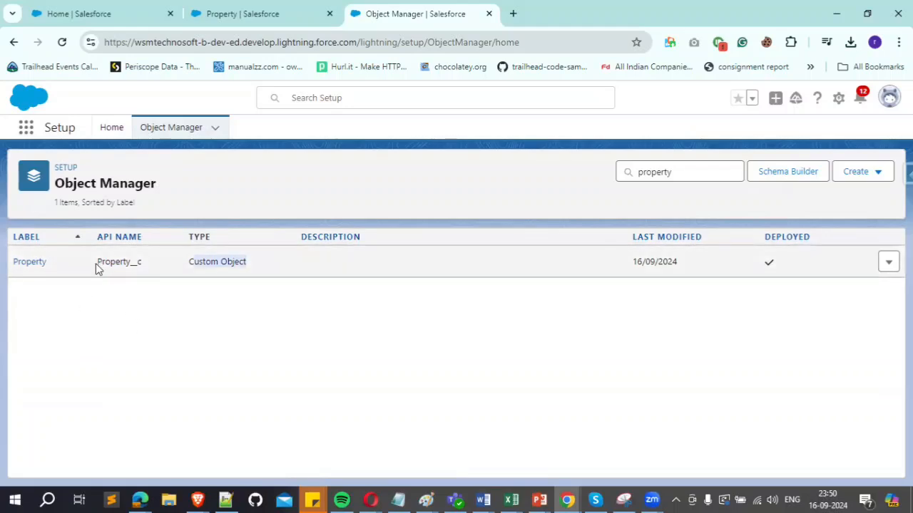
{"action": "left_click_drag", "start_coordinate": [97, 262], "coordinate": [140, 264]}
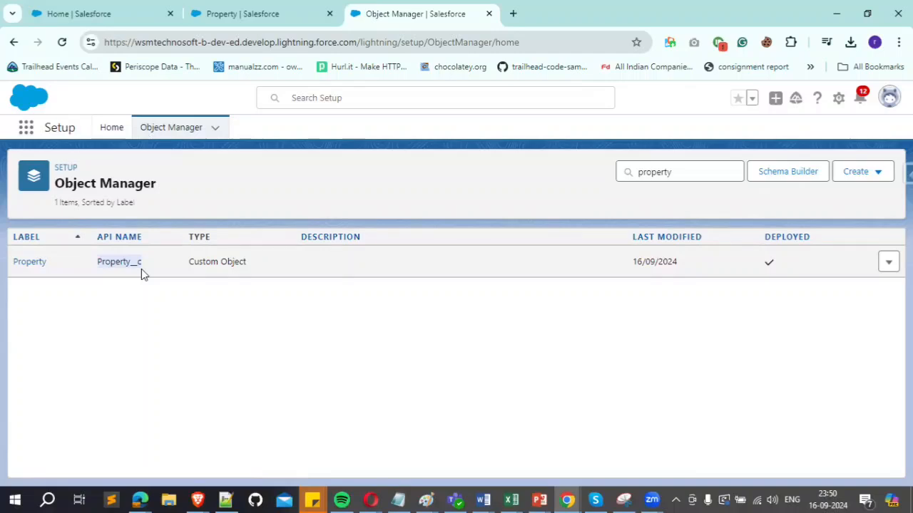
Step: Return to the Dream House home page and search its App Launcher for "prop"
{"action": "left_click", "coordinate": [241, 14]}
{"action": "left_click", "coordinate": [126, 7]}
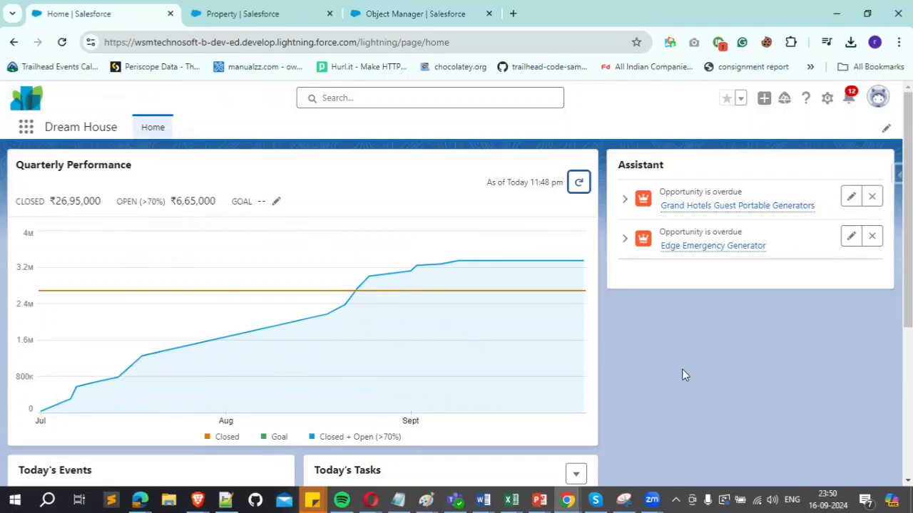
{"action": "left_click", "coordinate": [26, 130]}
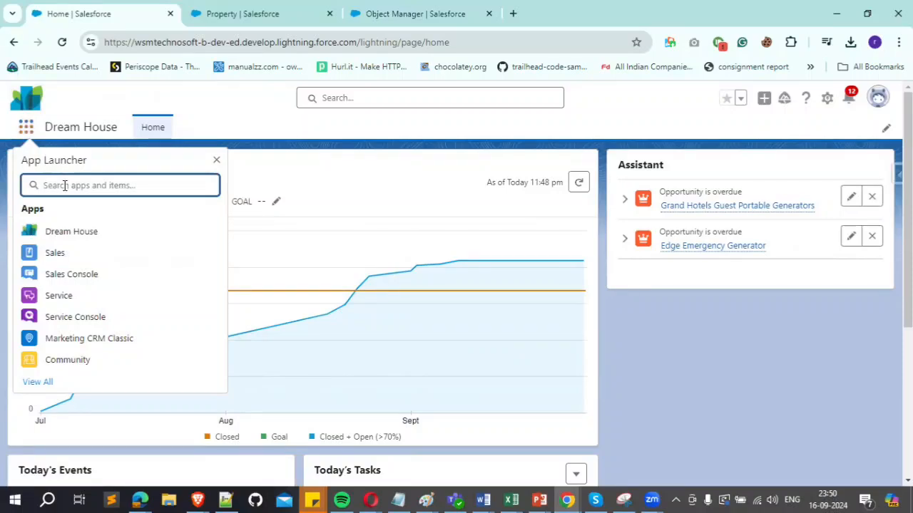
{"action": "type", "text": "pr"}
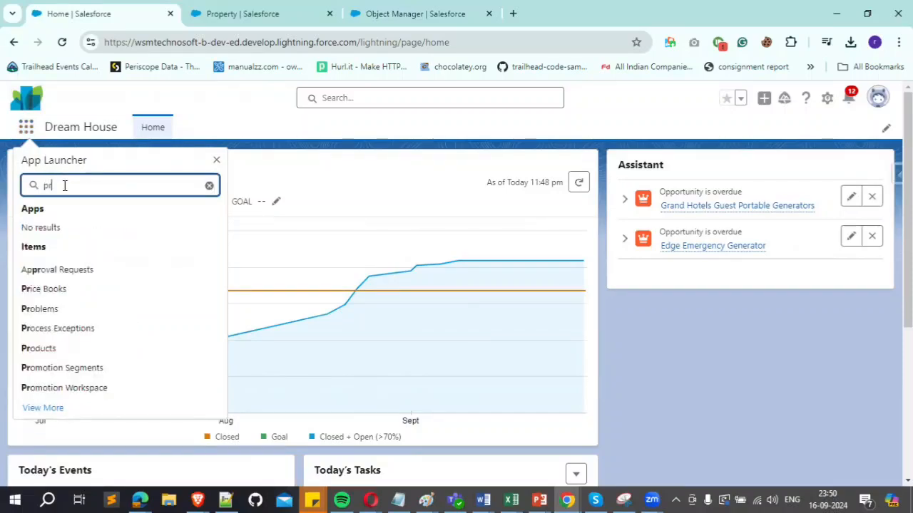
{"action": "type", "text": "op"}
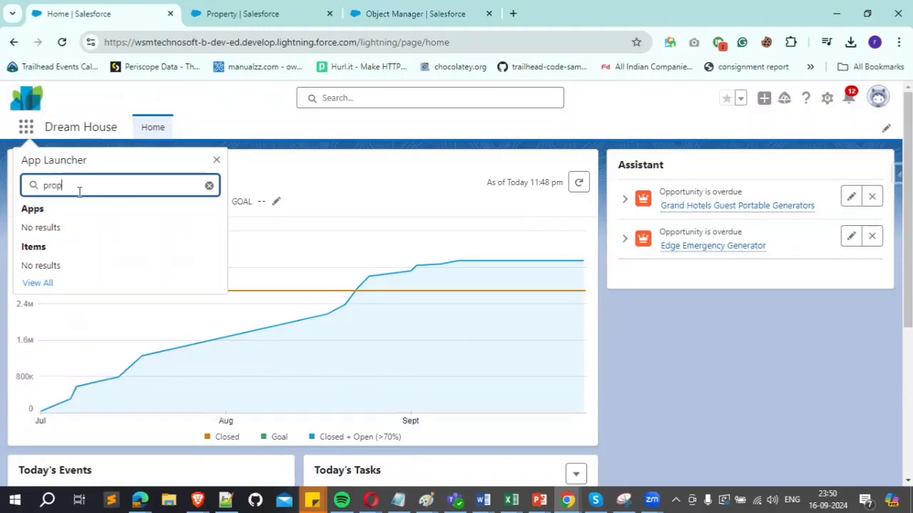
Step: Reload the Dream House home page and open the app's Properties list
{"action": "left_click", "coordinate": [60, 46]}
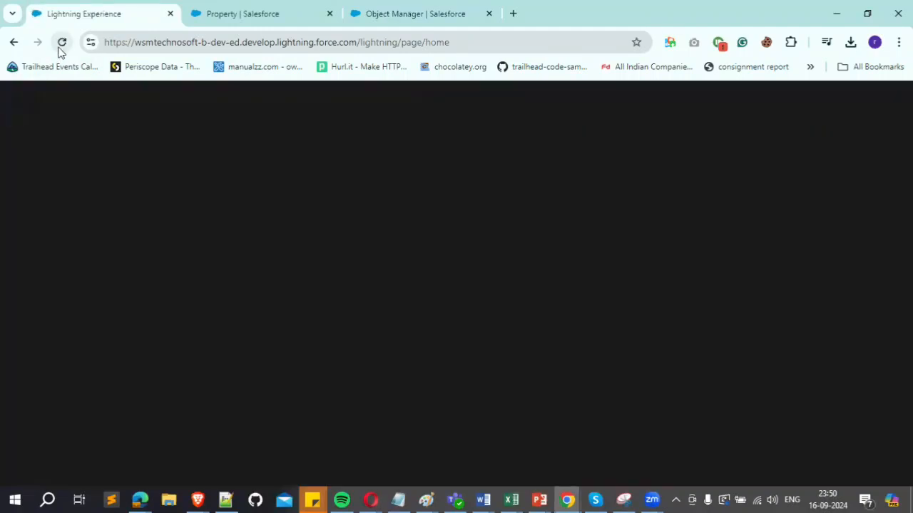
{"action": "left_click", "coordinate": [61, 48]}
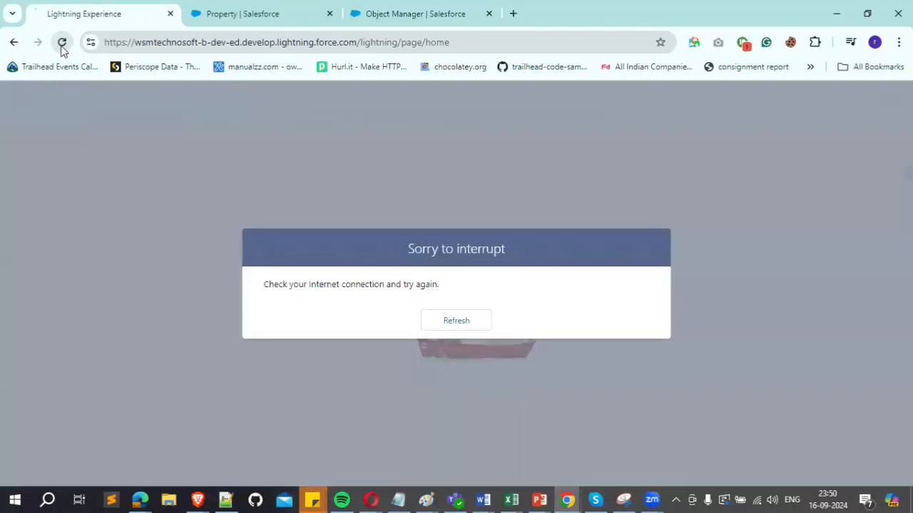
{"action": "left_click", "coordinate": [63, 45]}
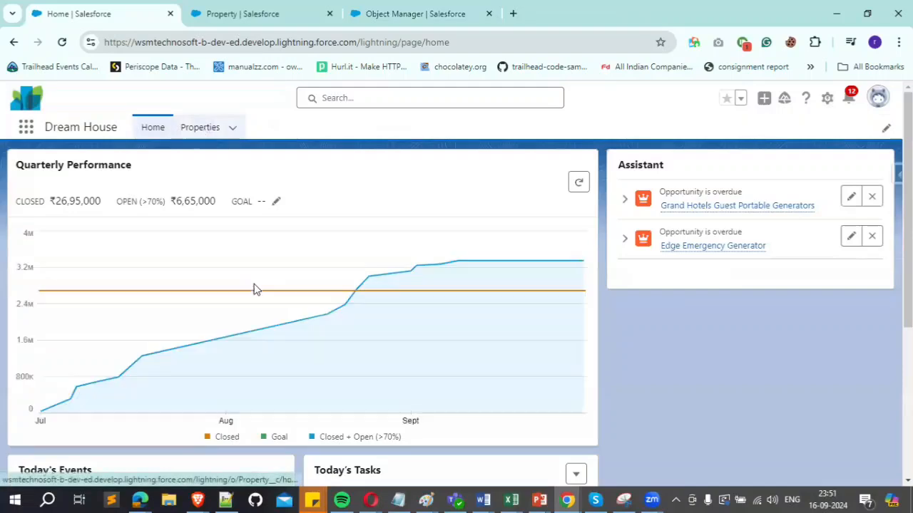
{"action": "left_click", "coordinate": [200, 130]}
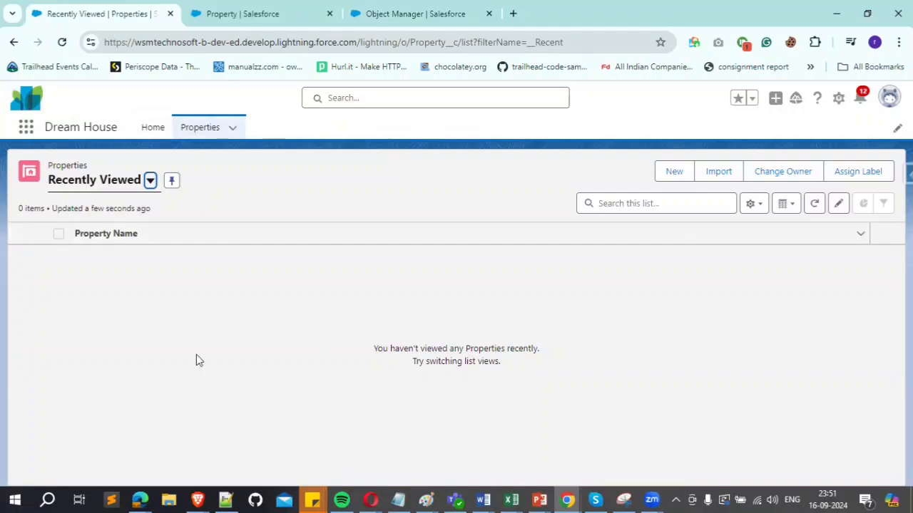
Step: Create and save a new property record with the Property Name xyz
{"action": "left_click", "coordinate": [667, 175]}
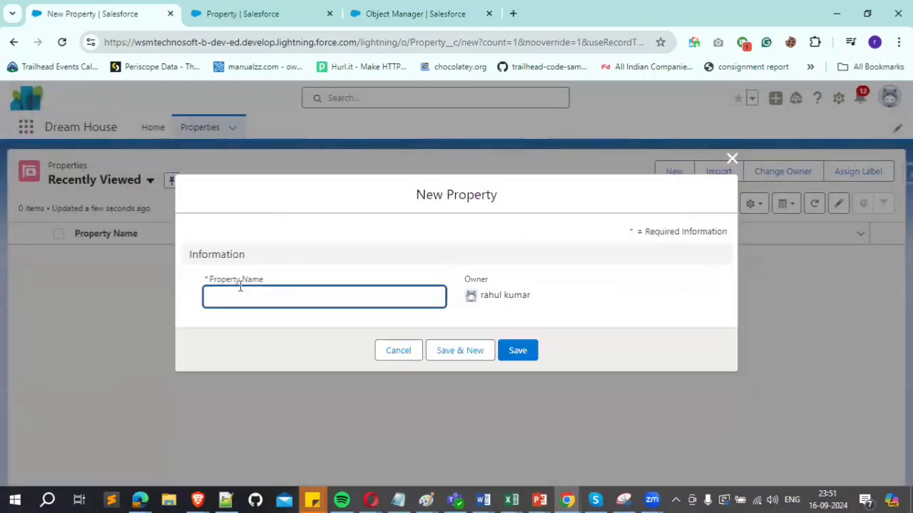
{"action": "left_click", "coordinate": [241, 298]}
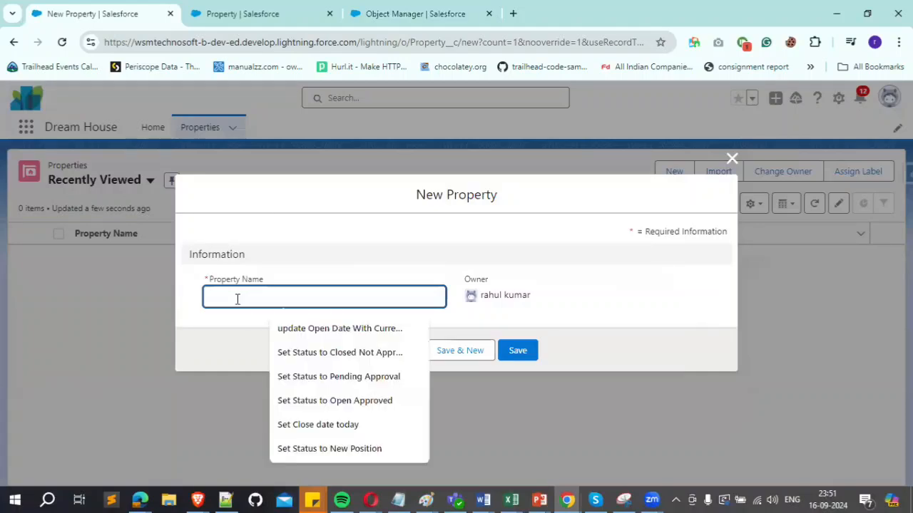
{"action": "type", "text": "xyz"}
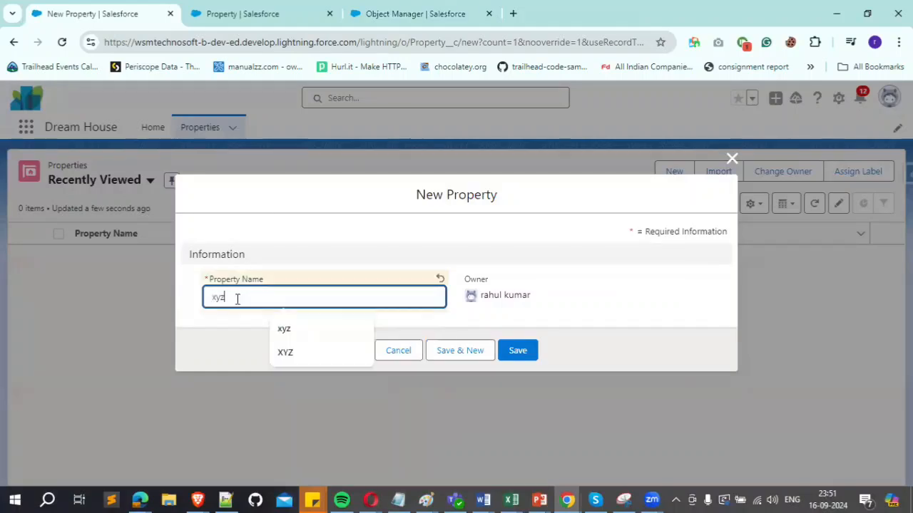
{"action": "left_click", "coordinate": [229, 348]}
{"action": "left_click", "coordinate": [509, 353]}
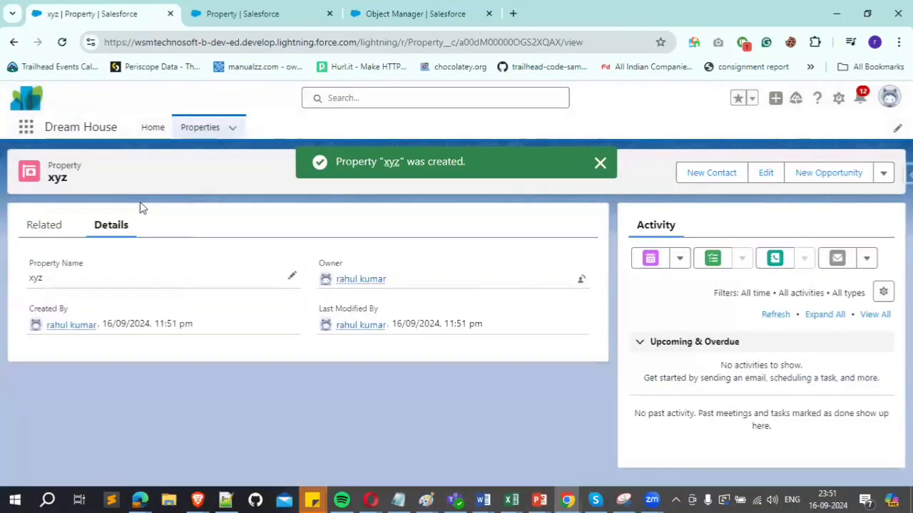